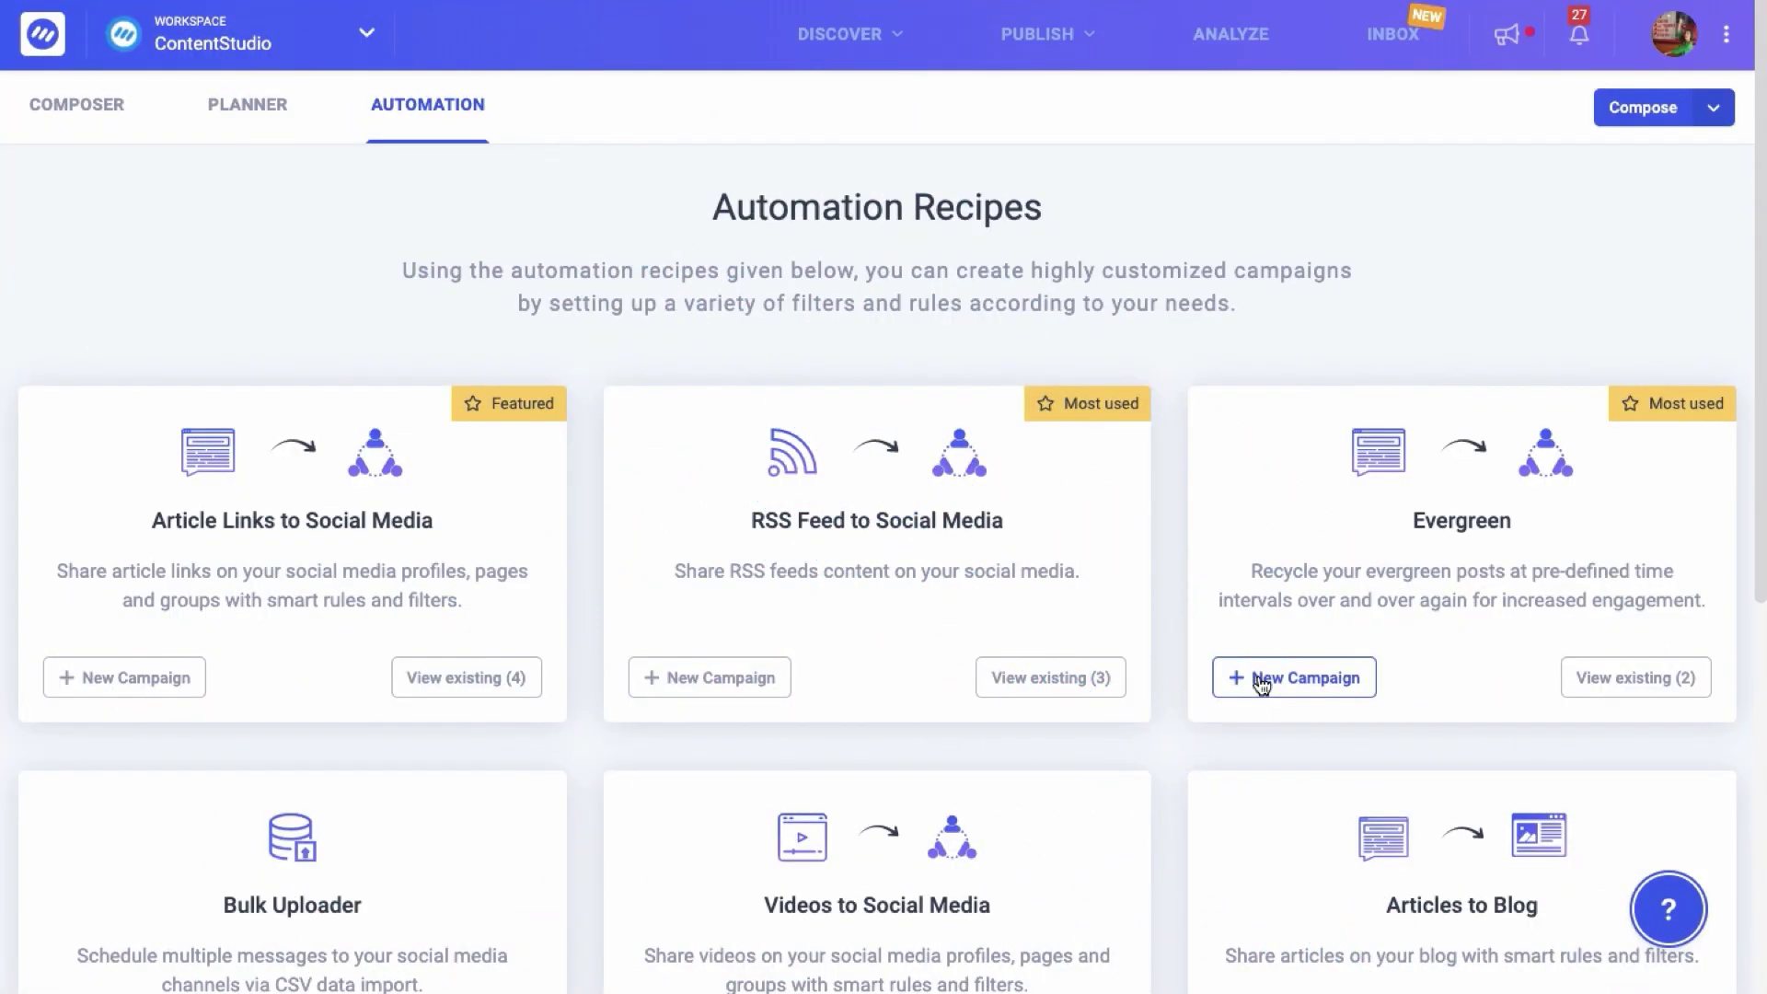
- Create an Evergreen campaign 'My Social Campaign' with Twitter and LinkedIn accounts, then go to Content
{"action": "left_click", "coordinate": [1261, 683]}
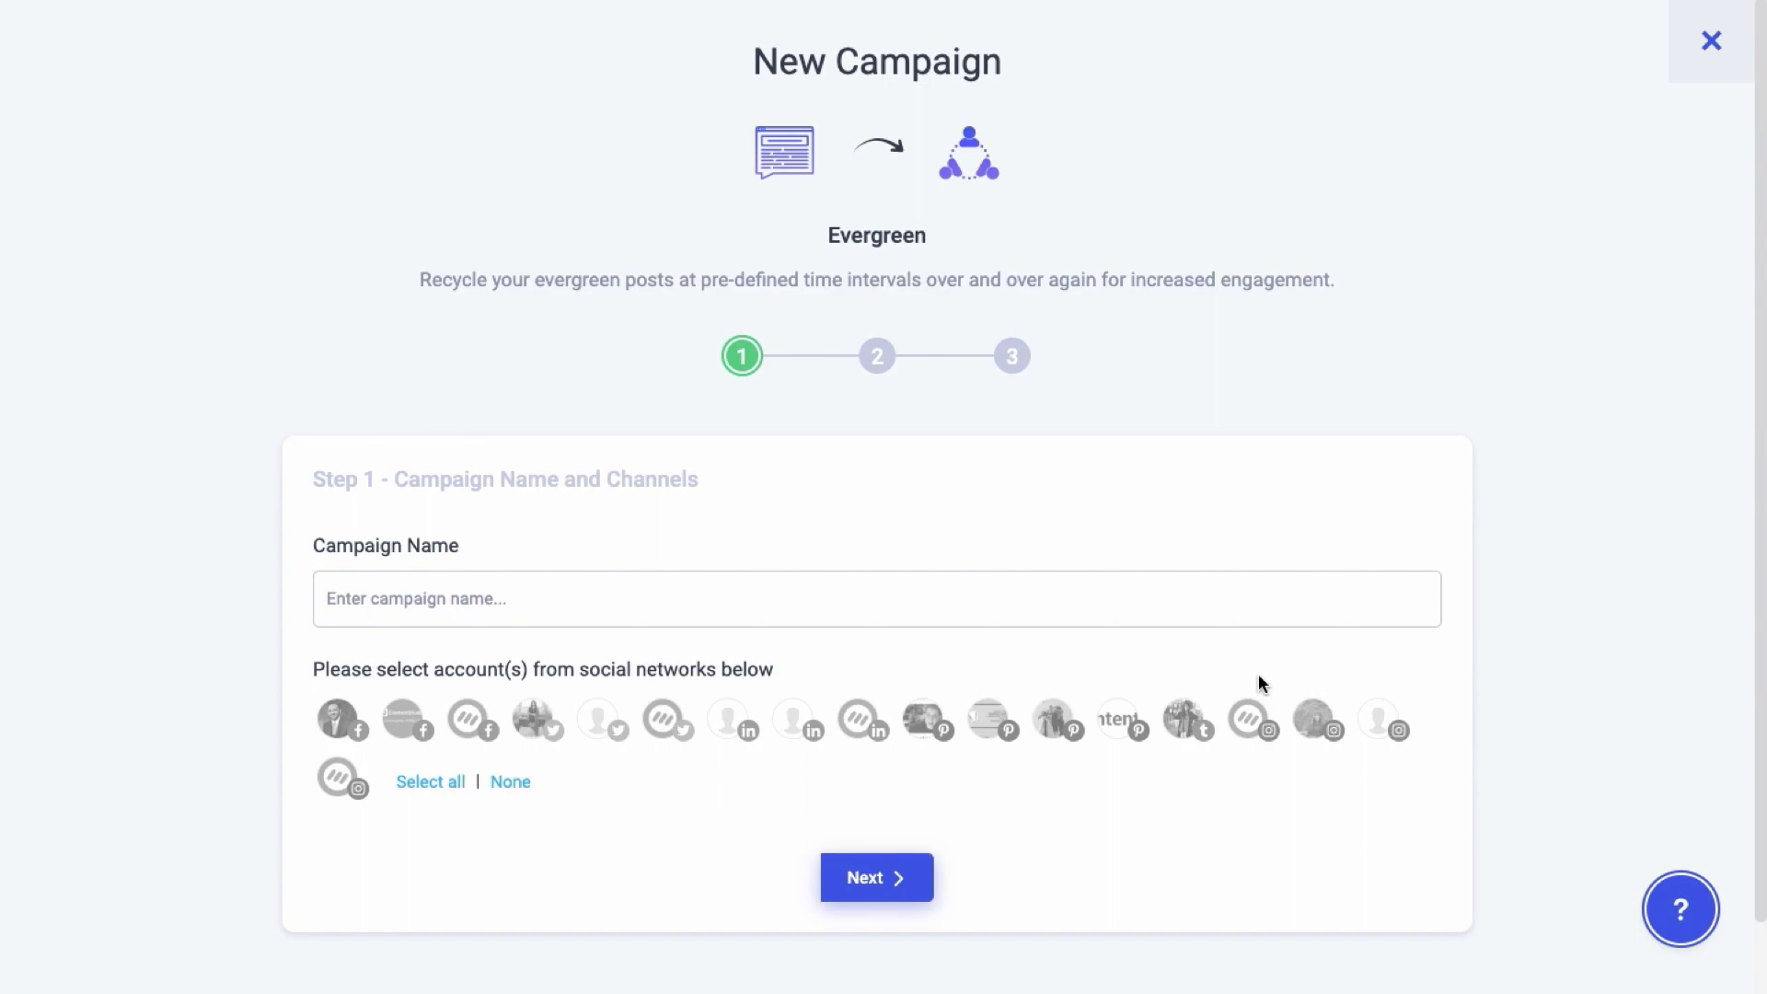
{"action": "left_click", "coordinate": [1009, 603]}
{"action": "type", "text": "My Social Campaign"}
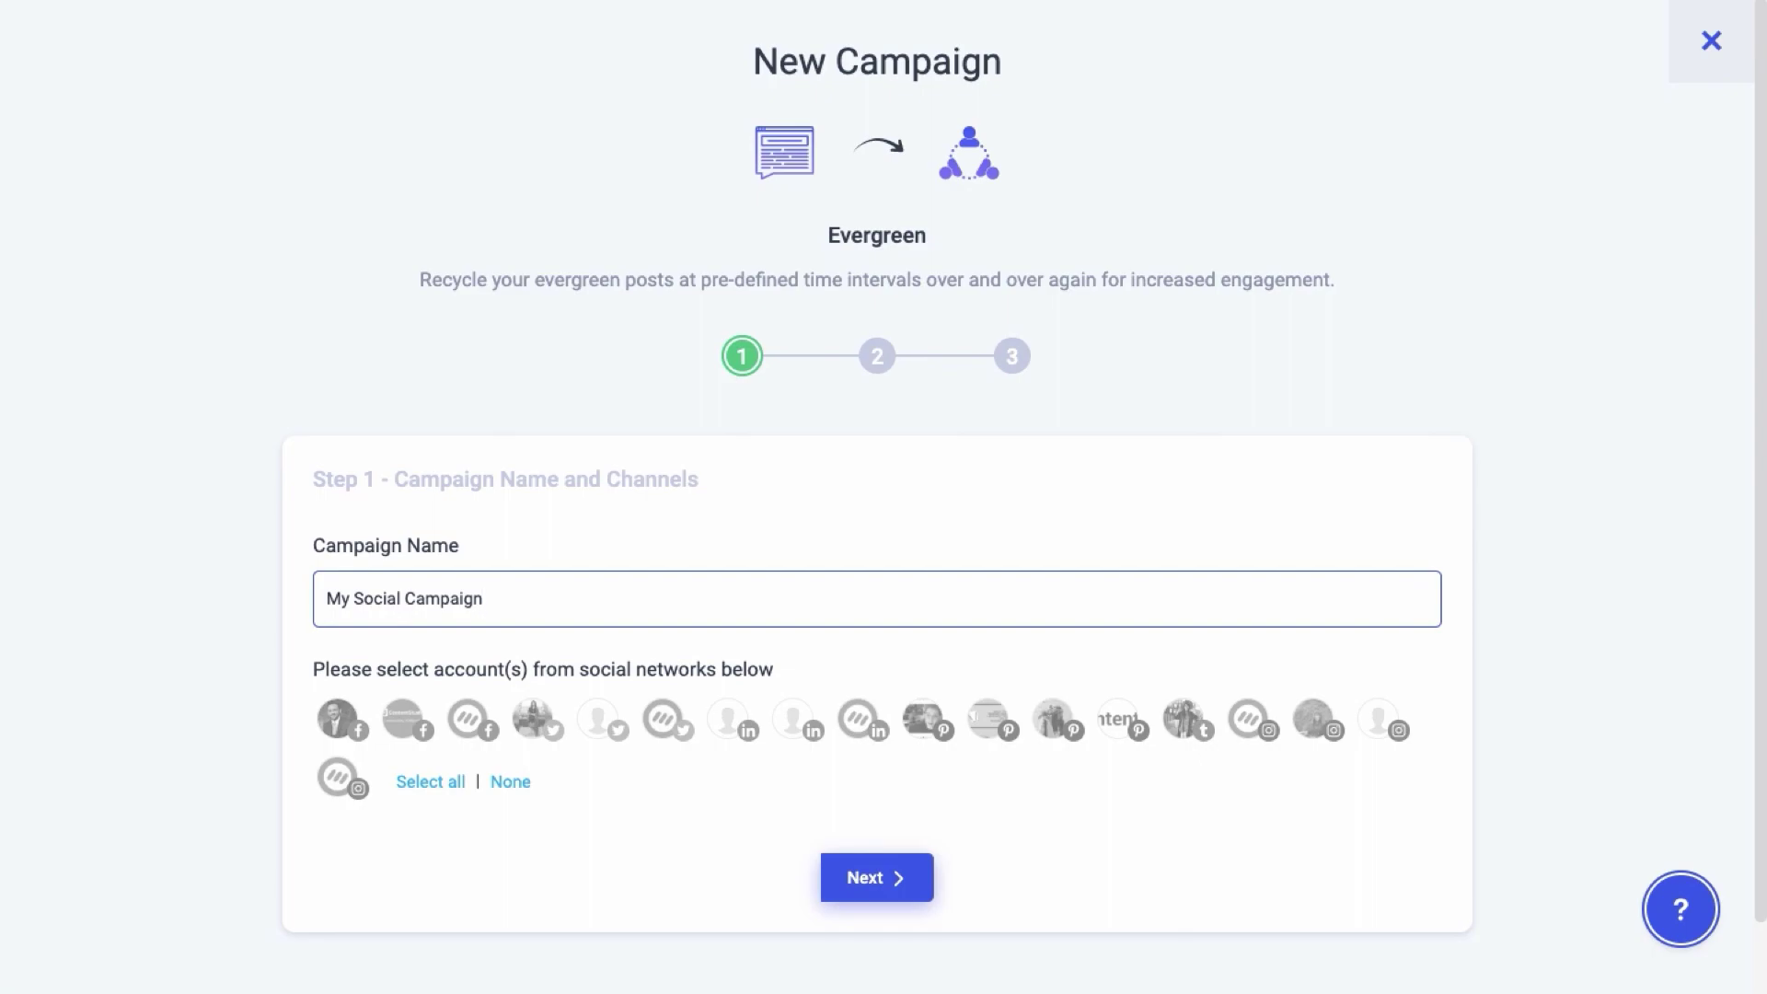
{"action": "left_click", "coordinate": [543, 725]}
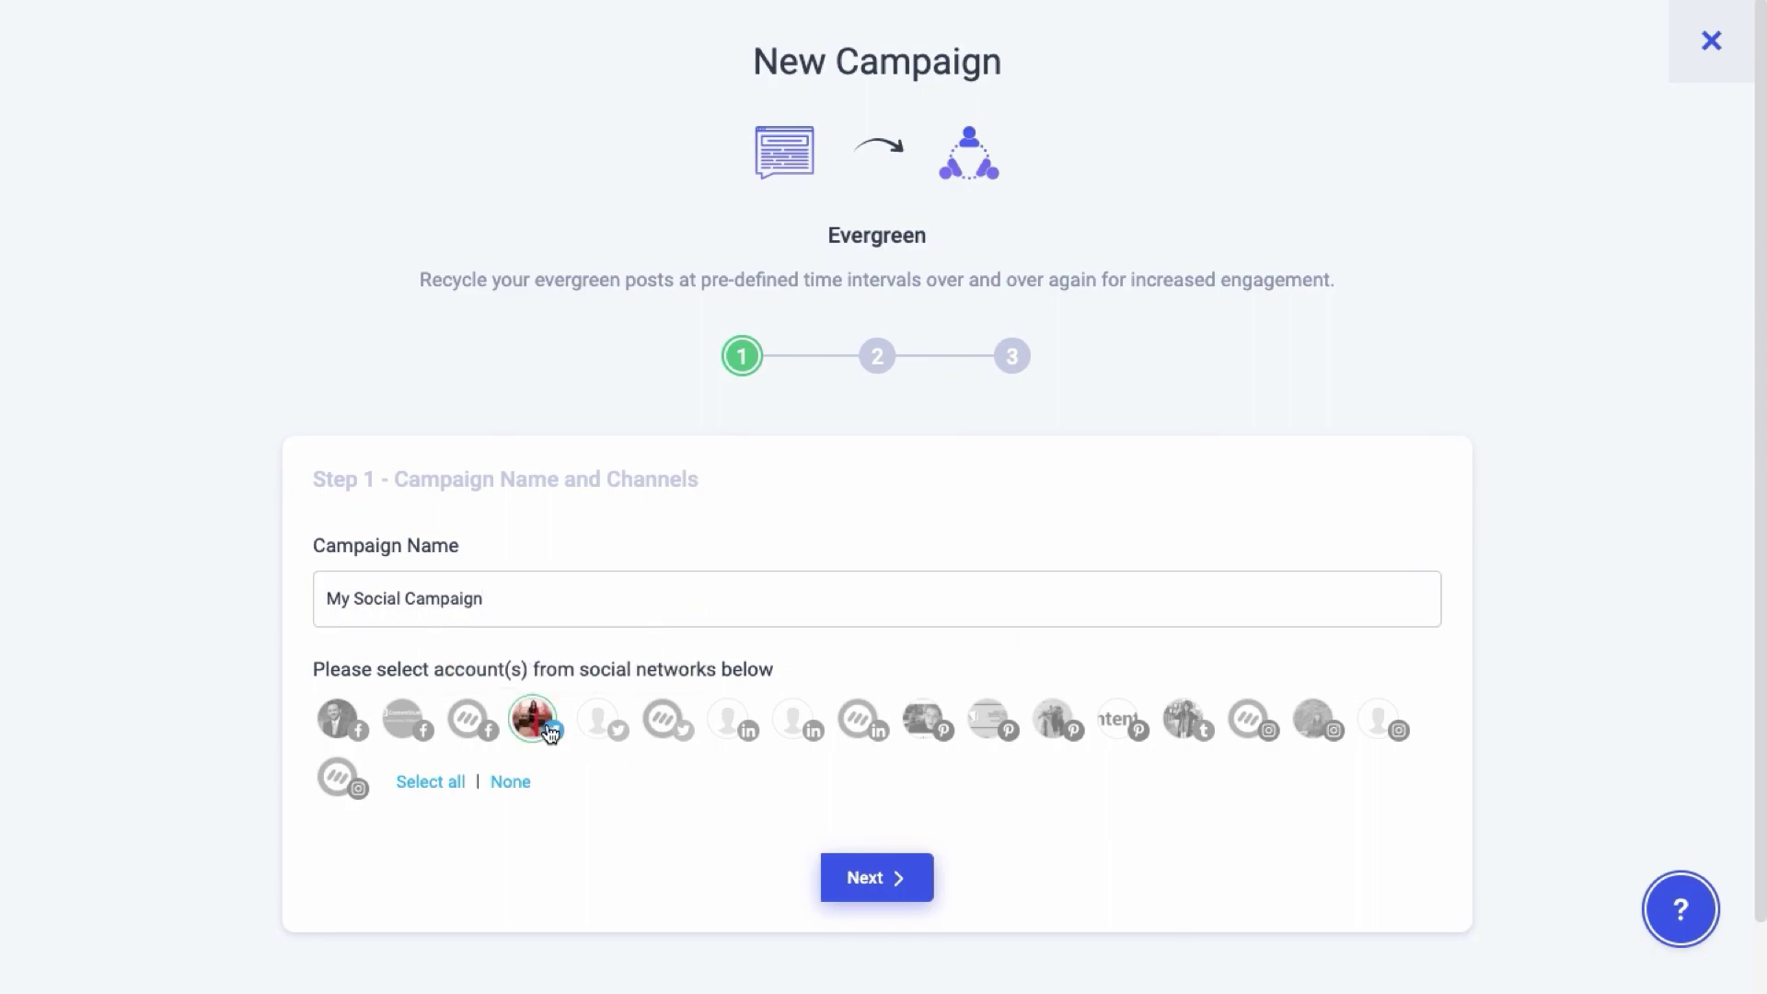
{"action": "left_click", "coordinate": [742, 734]}
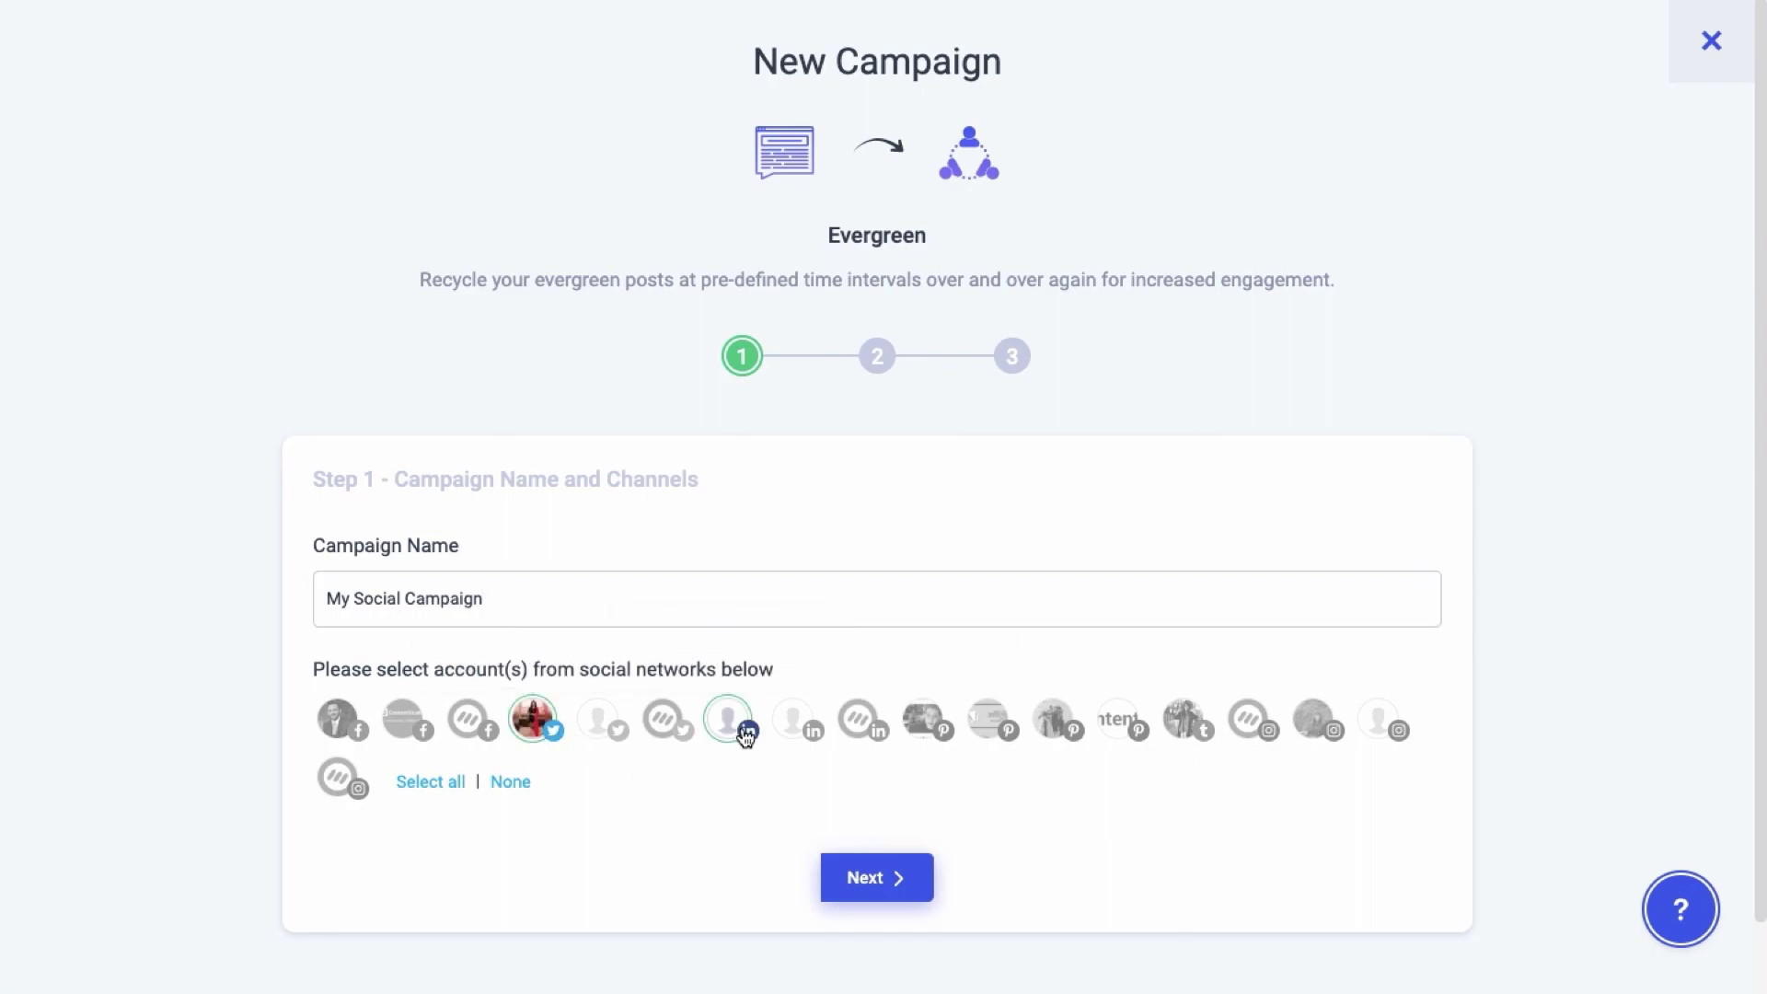
{"action": "left_click", "coordinate": [879, 877]}
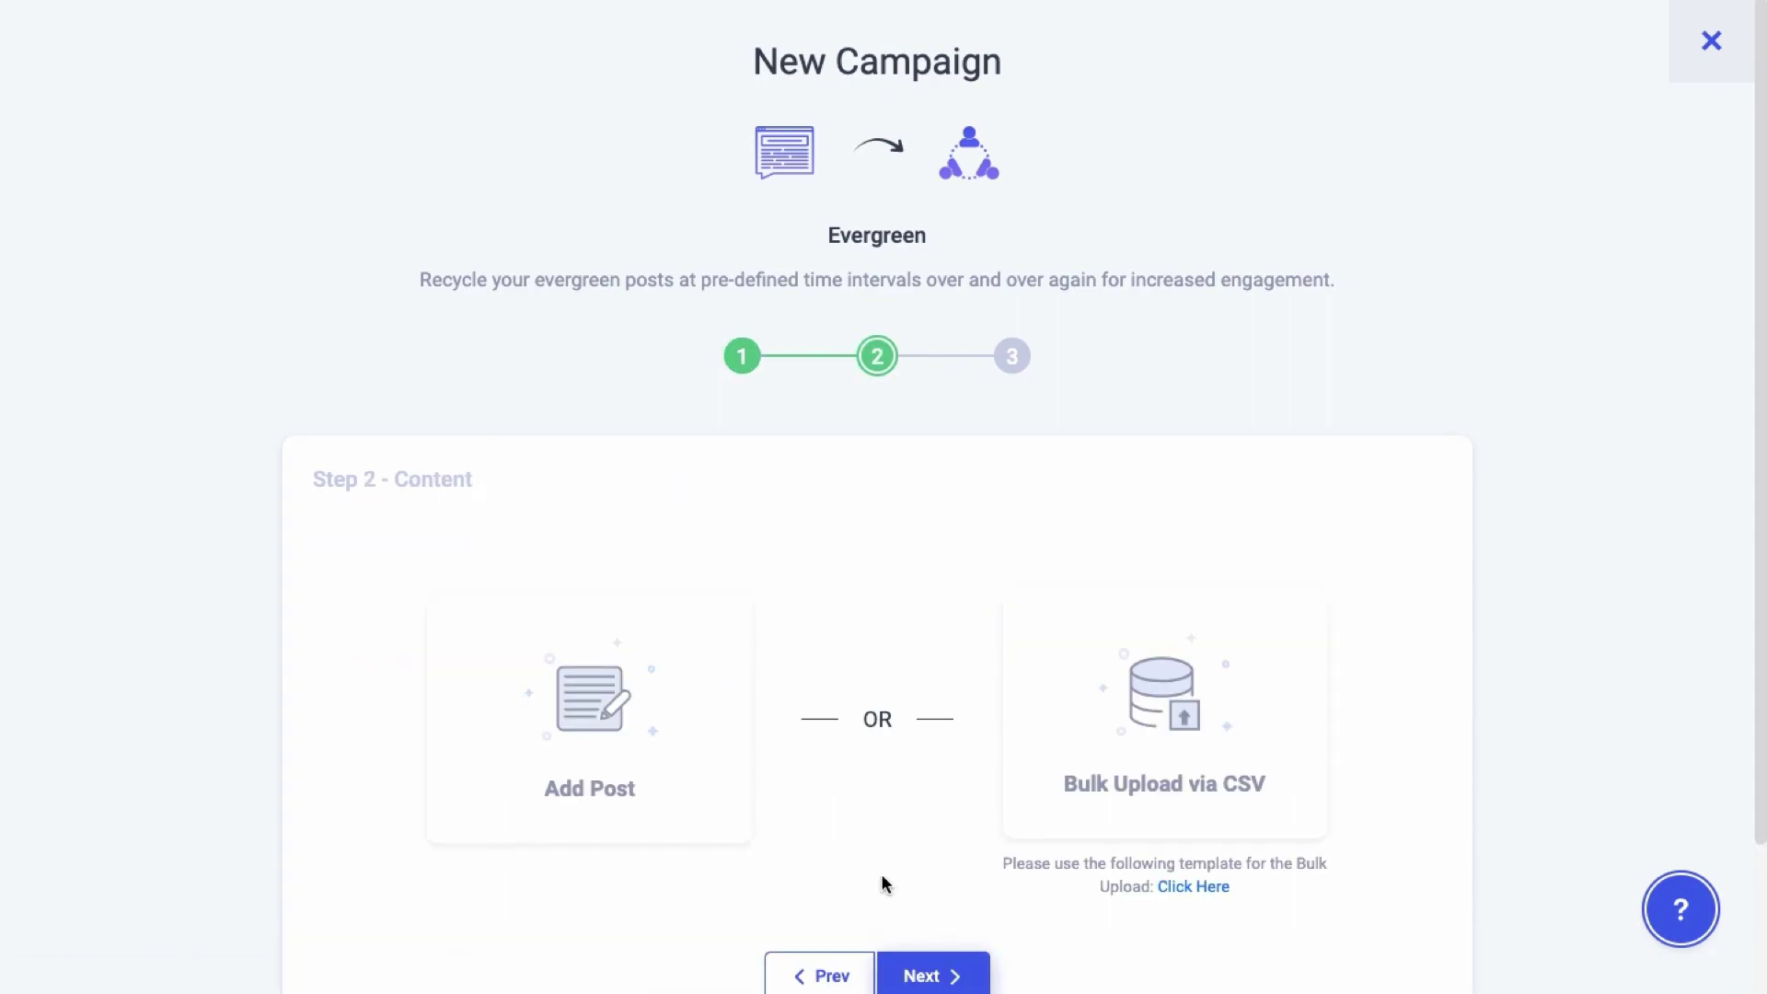
- Save the Evergreen bulk-upload CSV template from the 'Click Here' link to the Desktop
{"action": "scroll", "coordinate": [881, 883], "scroll_direction": "down", "scroll_amount": 1}
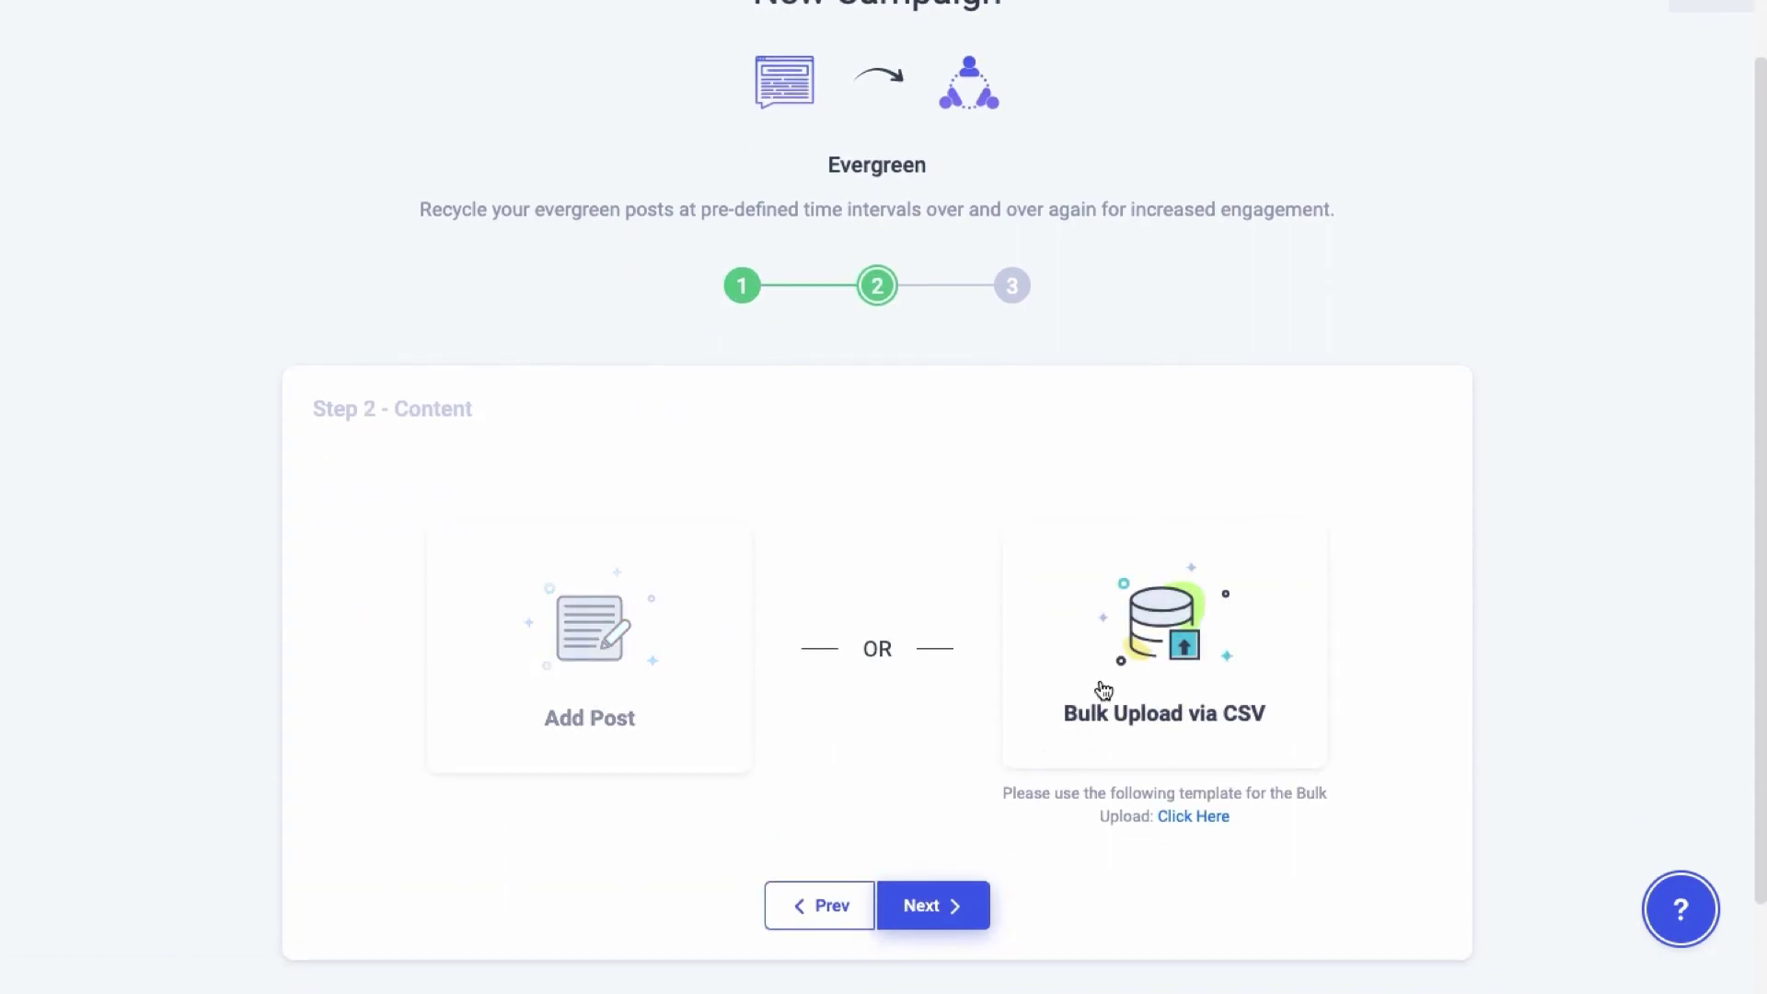
{"action": "left_click", "coordinate": [1181, 819]}
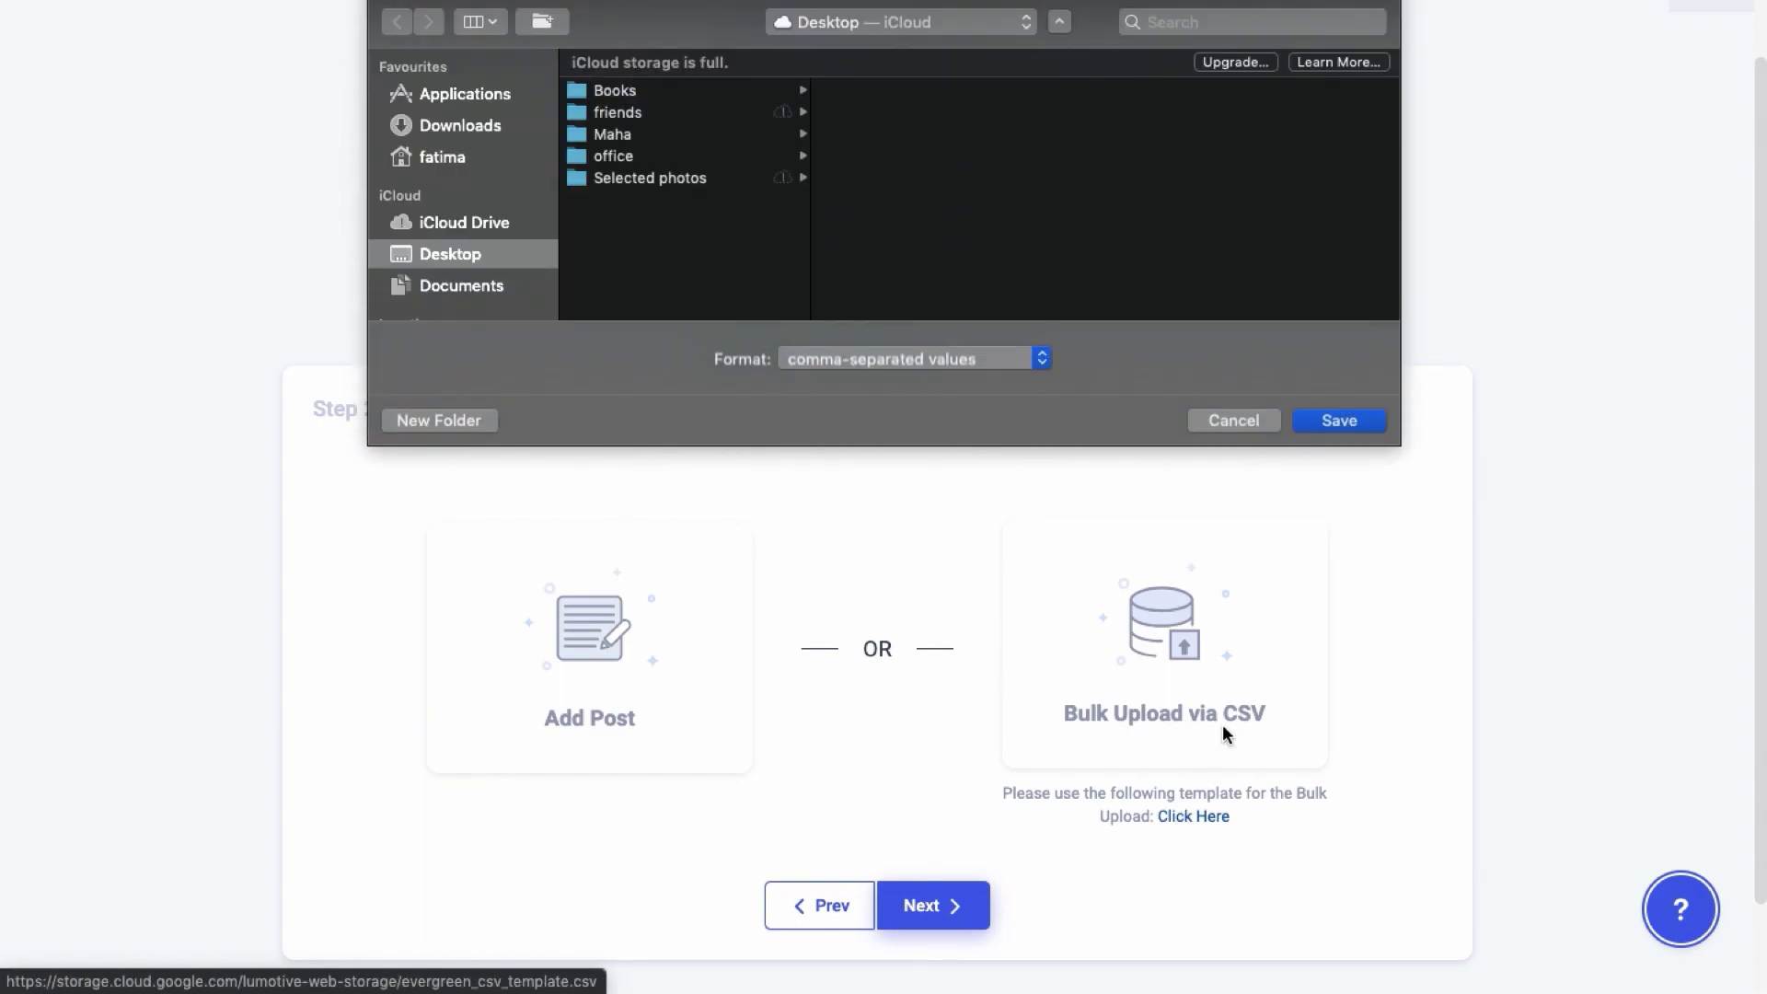
{"action": "left_click", "coordinate": [1361, 423]}
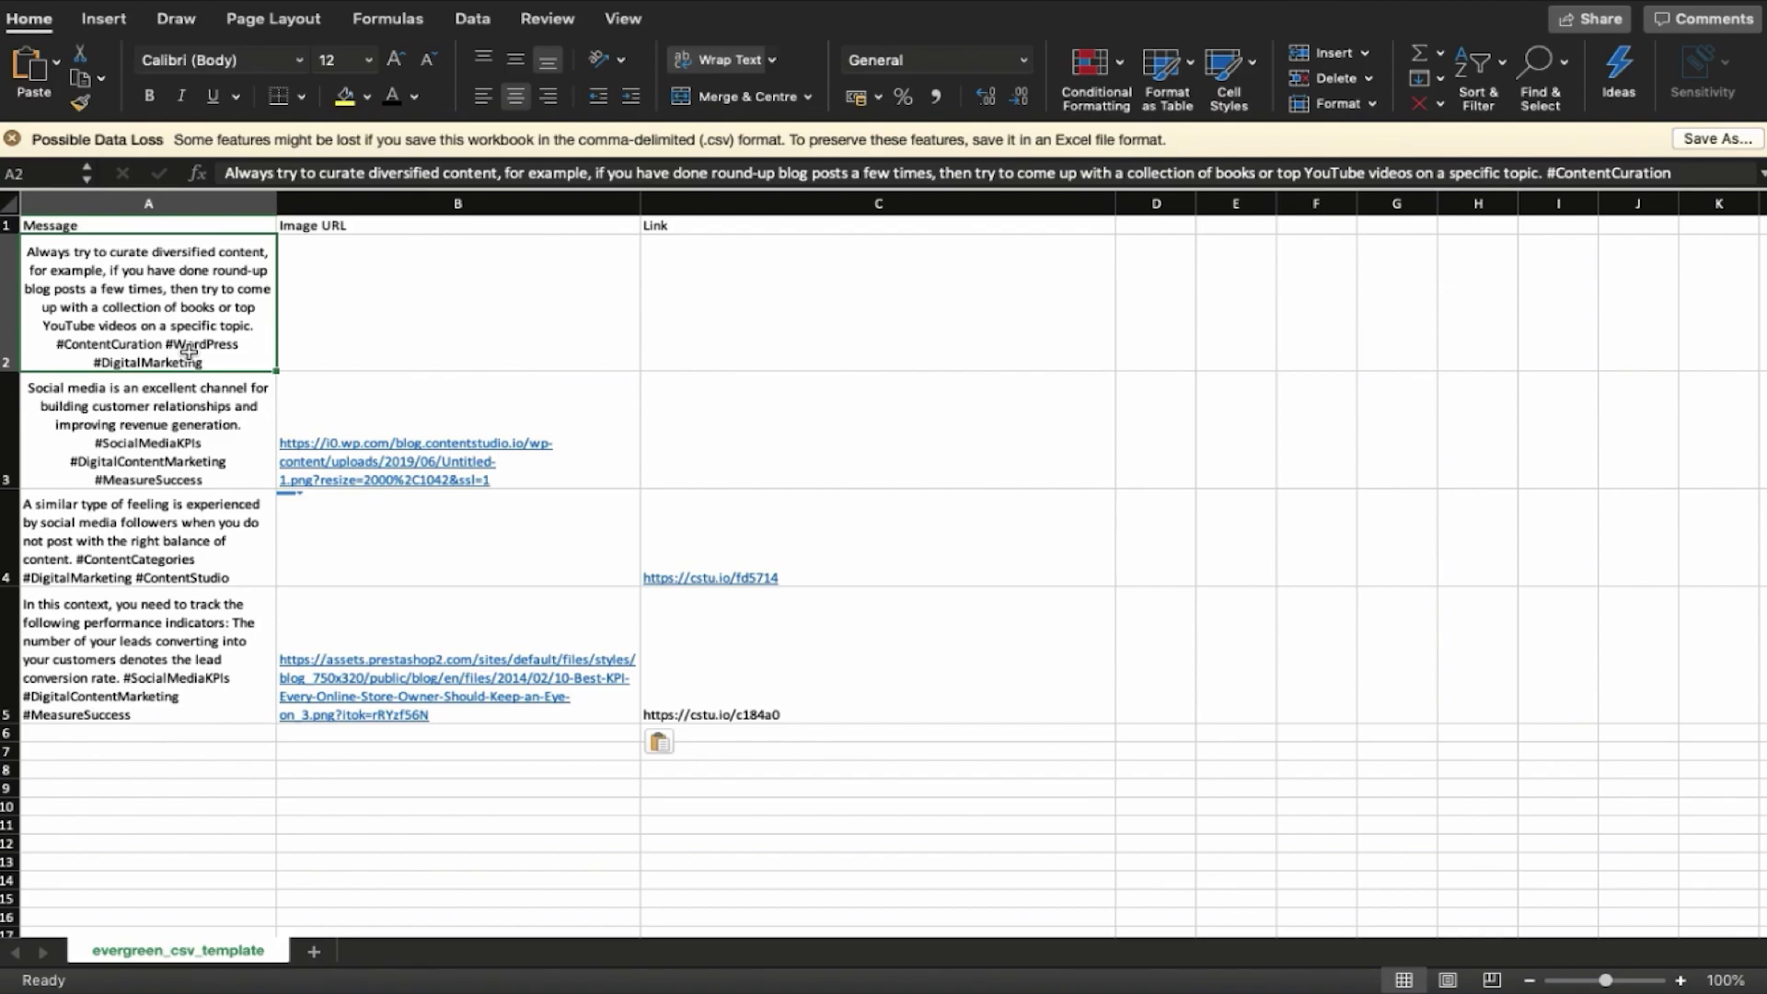
{"action": "left_click", "coordinate": [237, 466]}
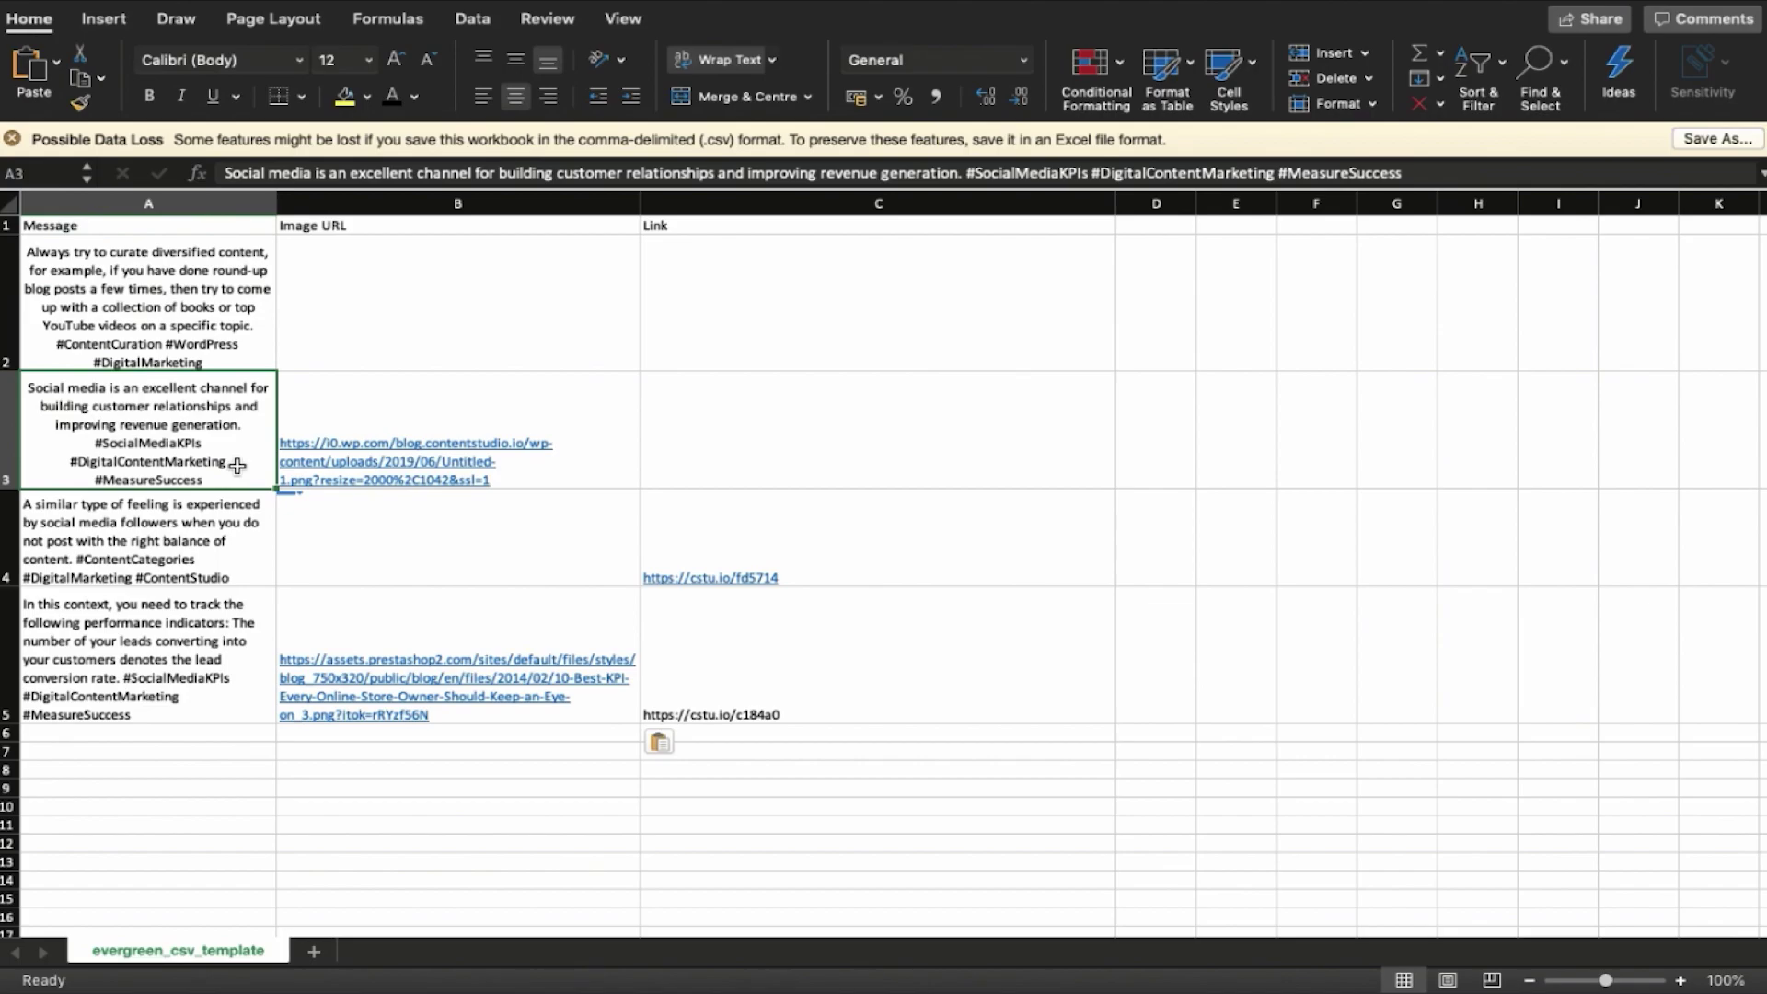
{"action": "left_click", "coordinate": [198, 564]}
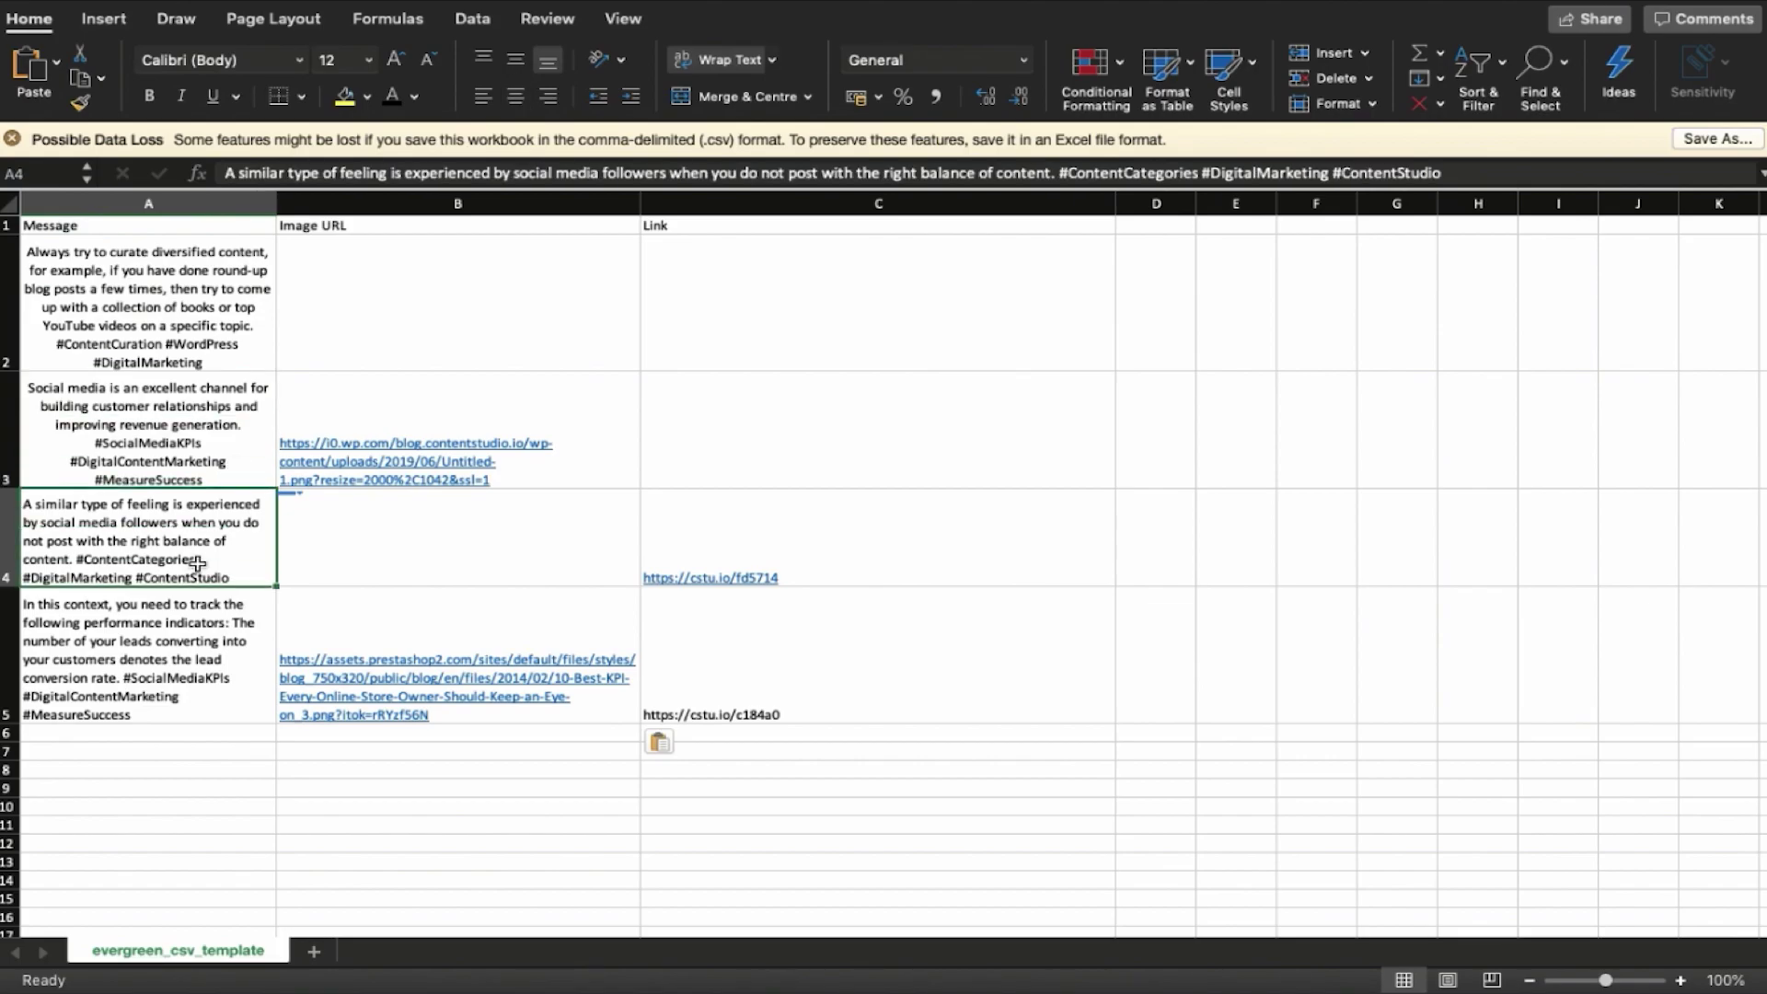
{"action": "left_click", "coordinate": [222, 682]}
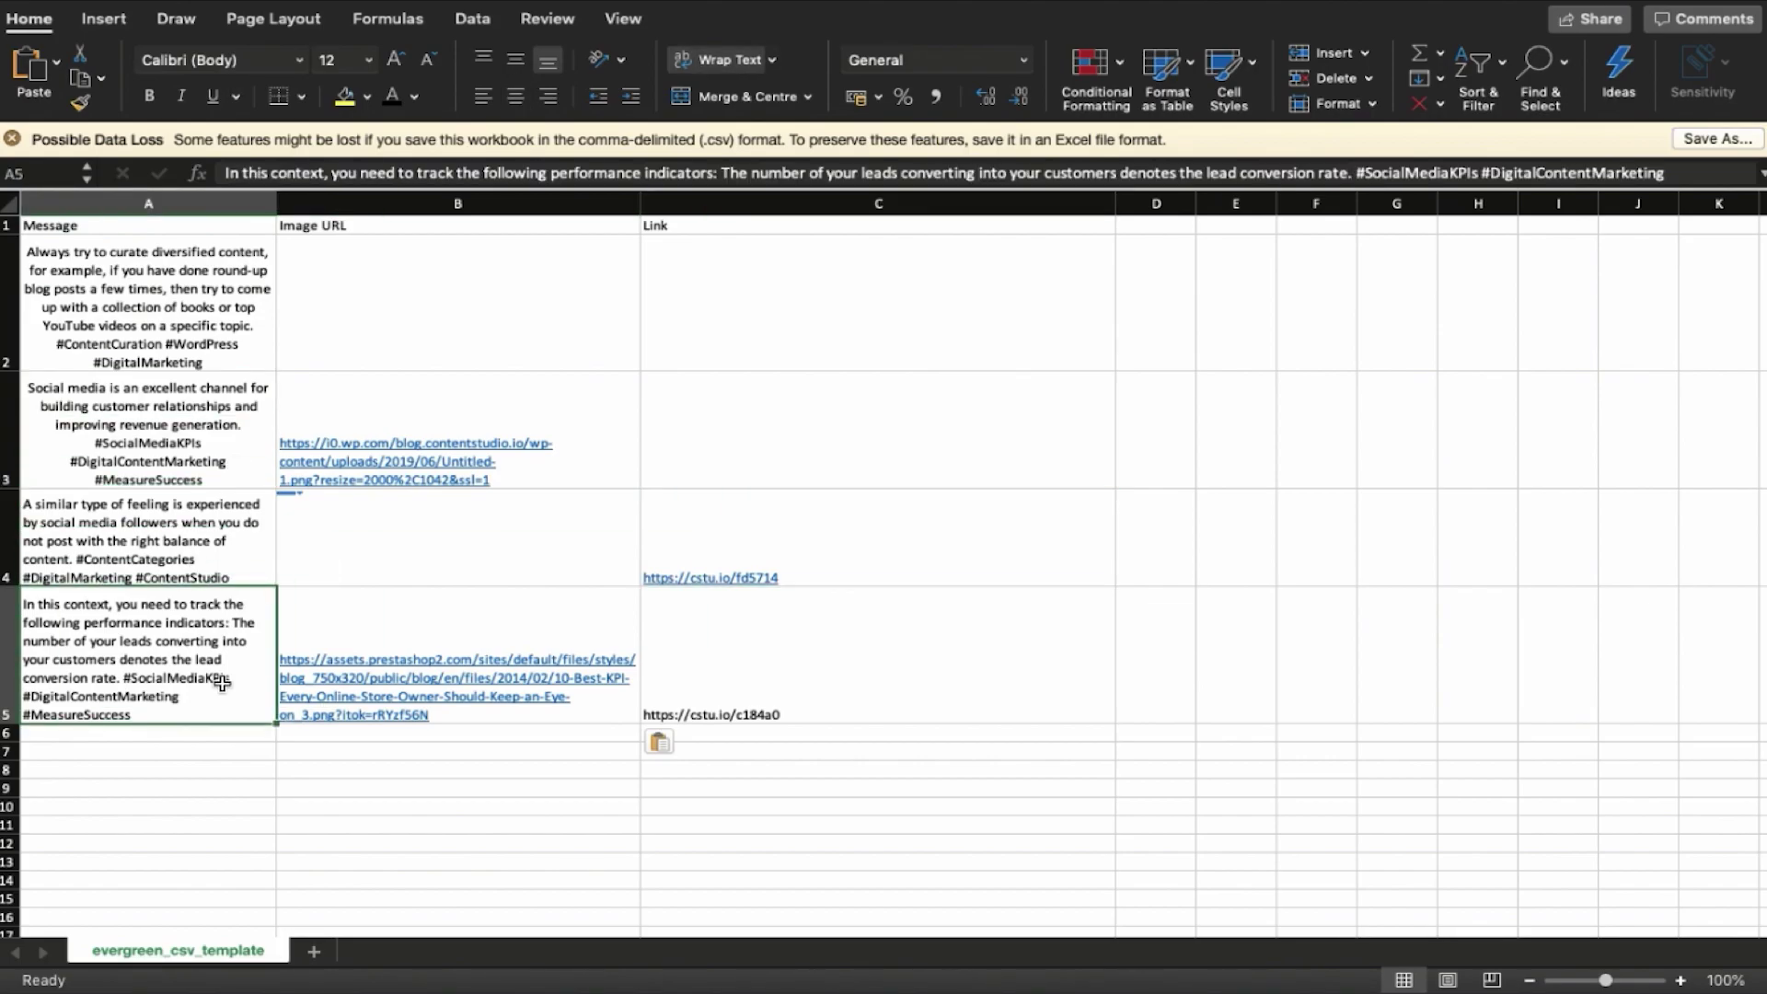
{"action": "left_click", "coordinate": [838, 667]}
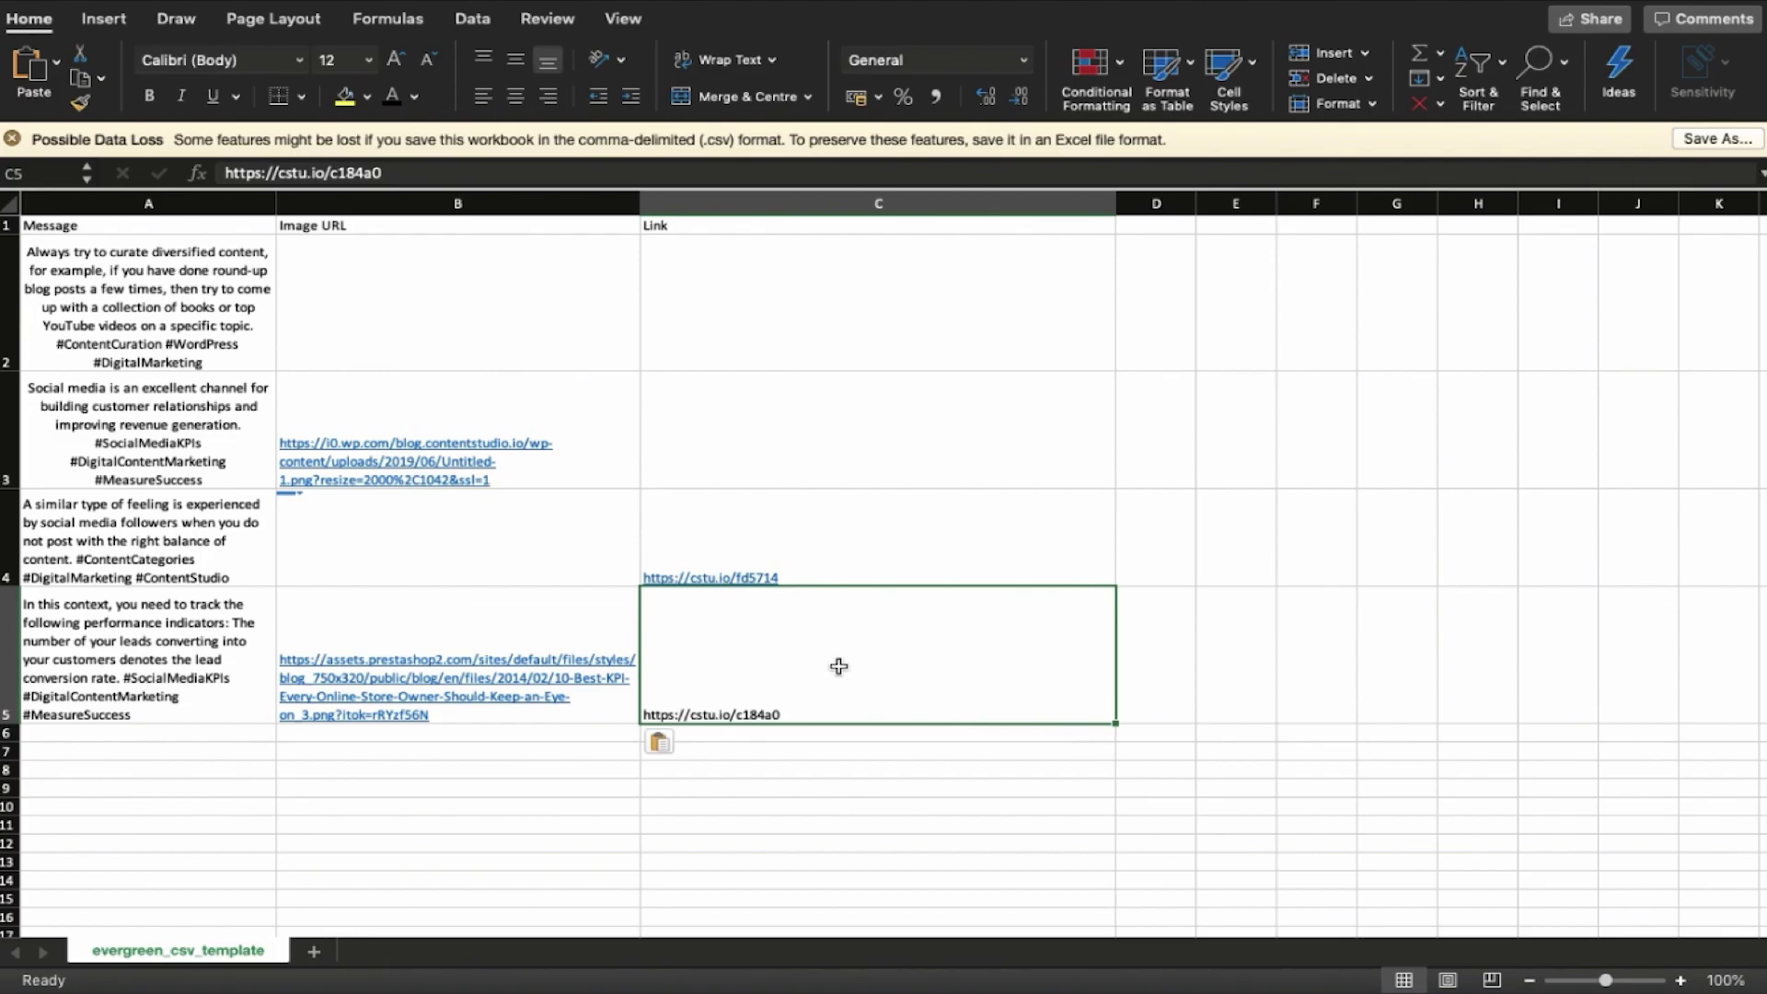
{"action": "left_click", "coordinate": [421, 604]}
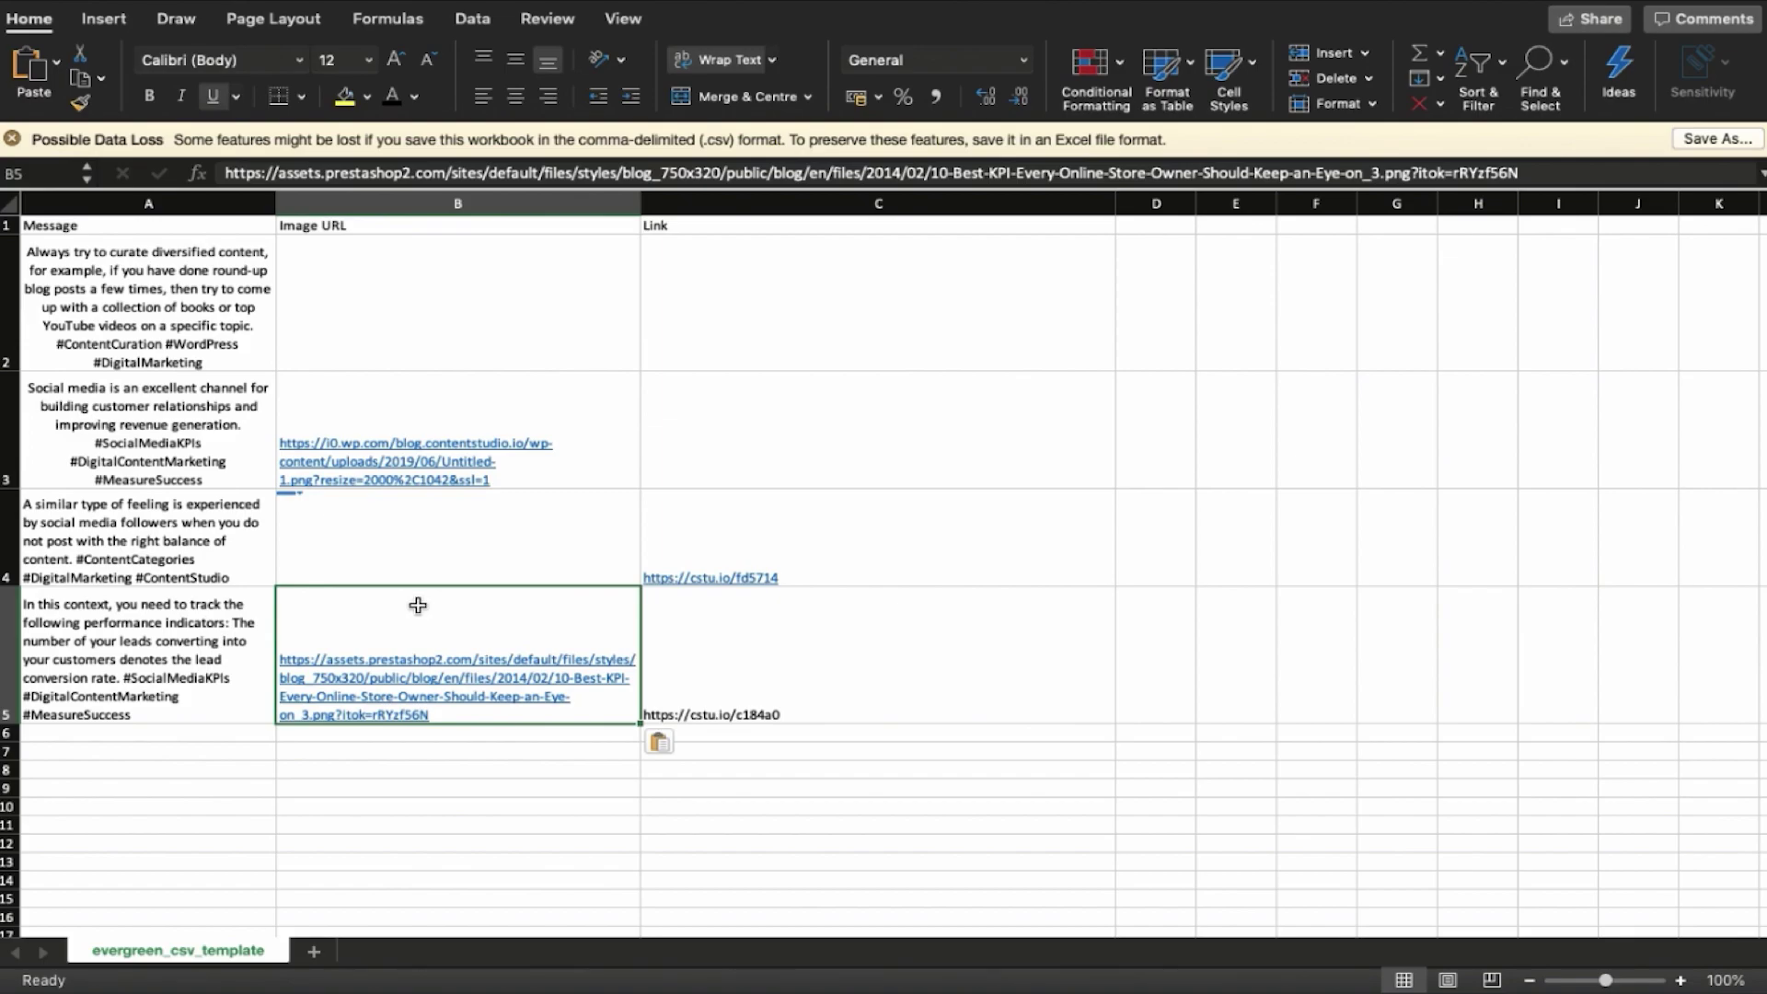
{"action": "left_click", "coordinate": [230, 611]}
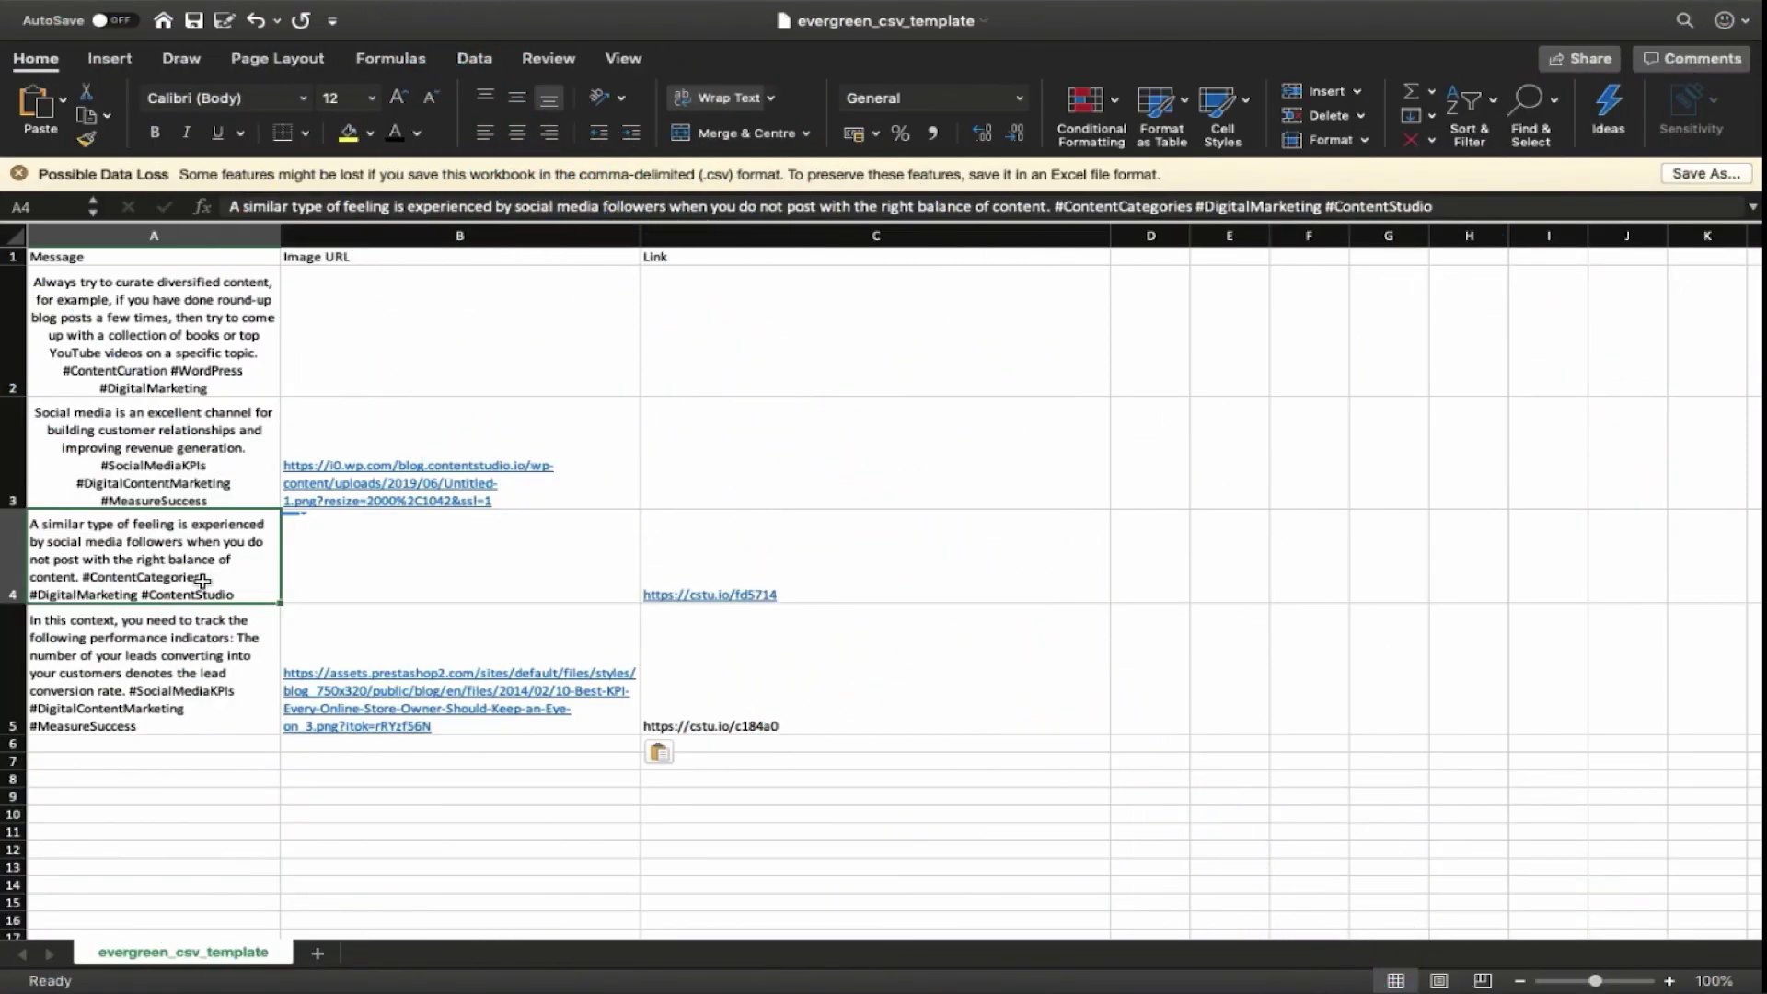
{"action": "left_click", "coordinate": [874, 586]}
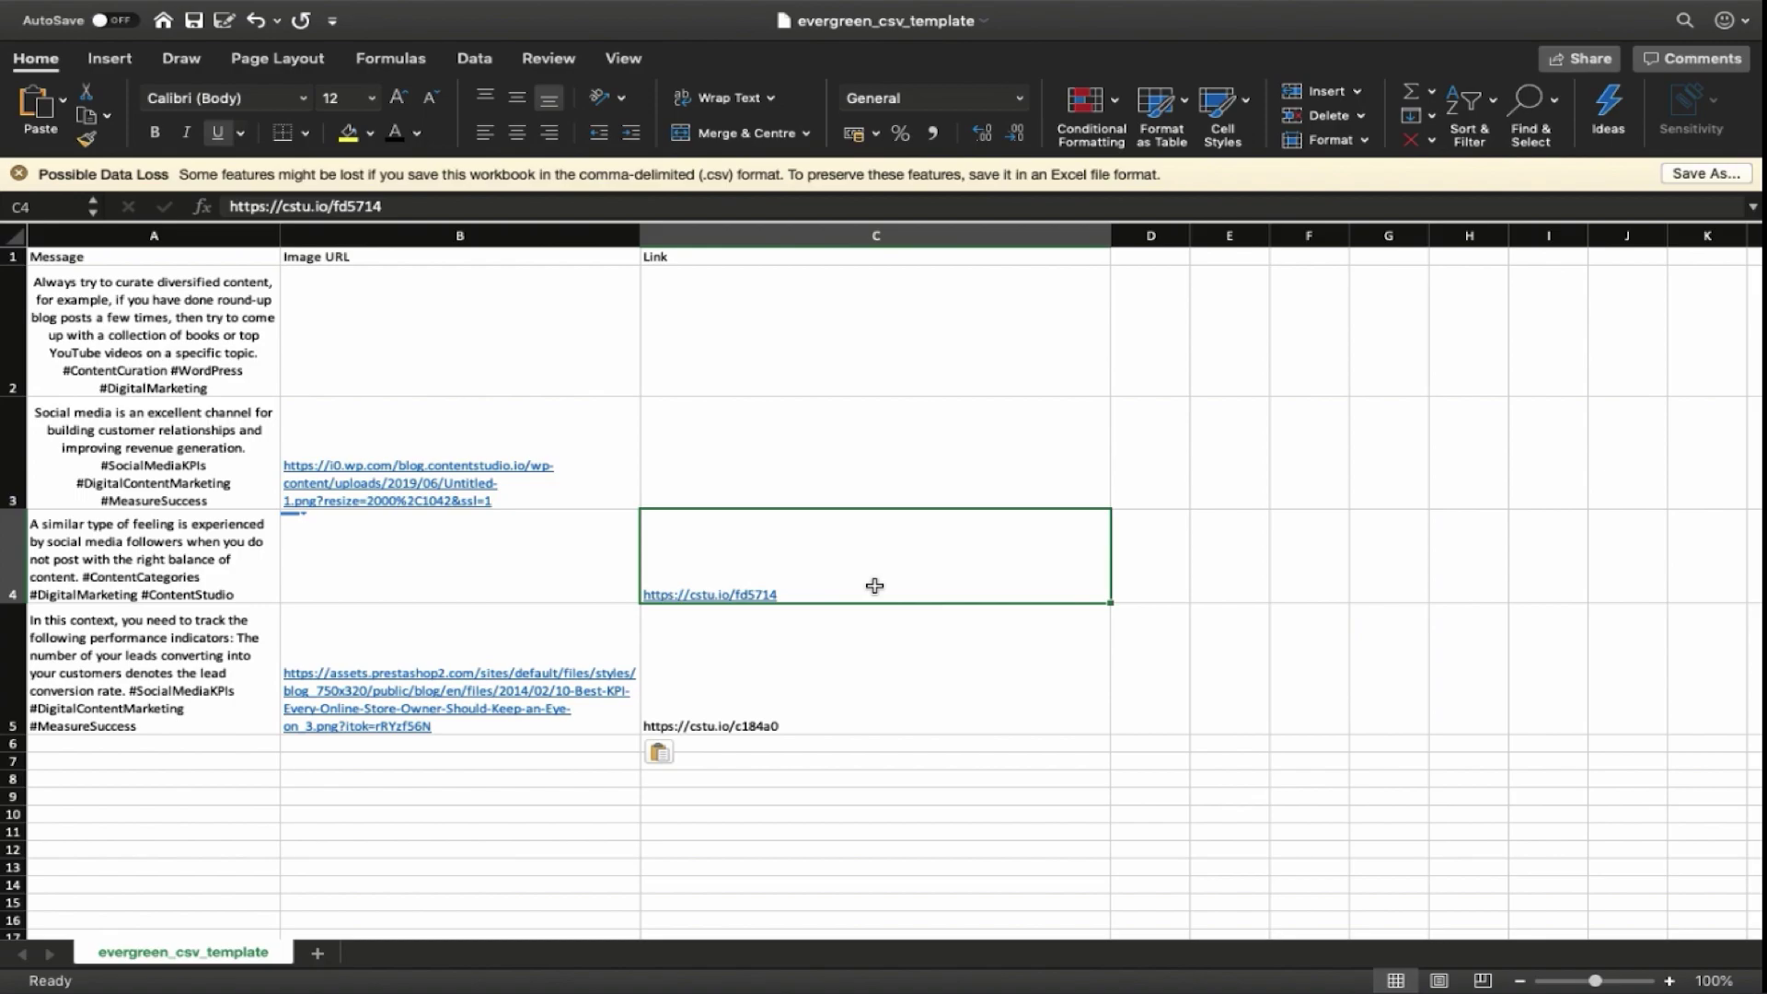
{"action": "left_click", "coordinate": [226, 696]}
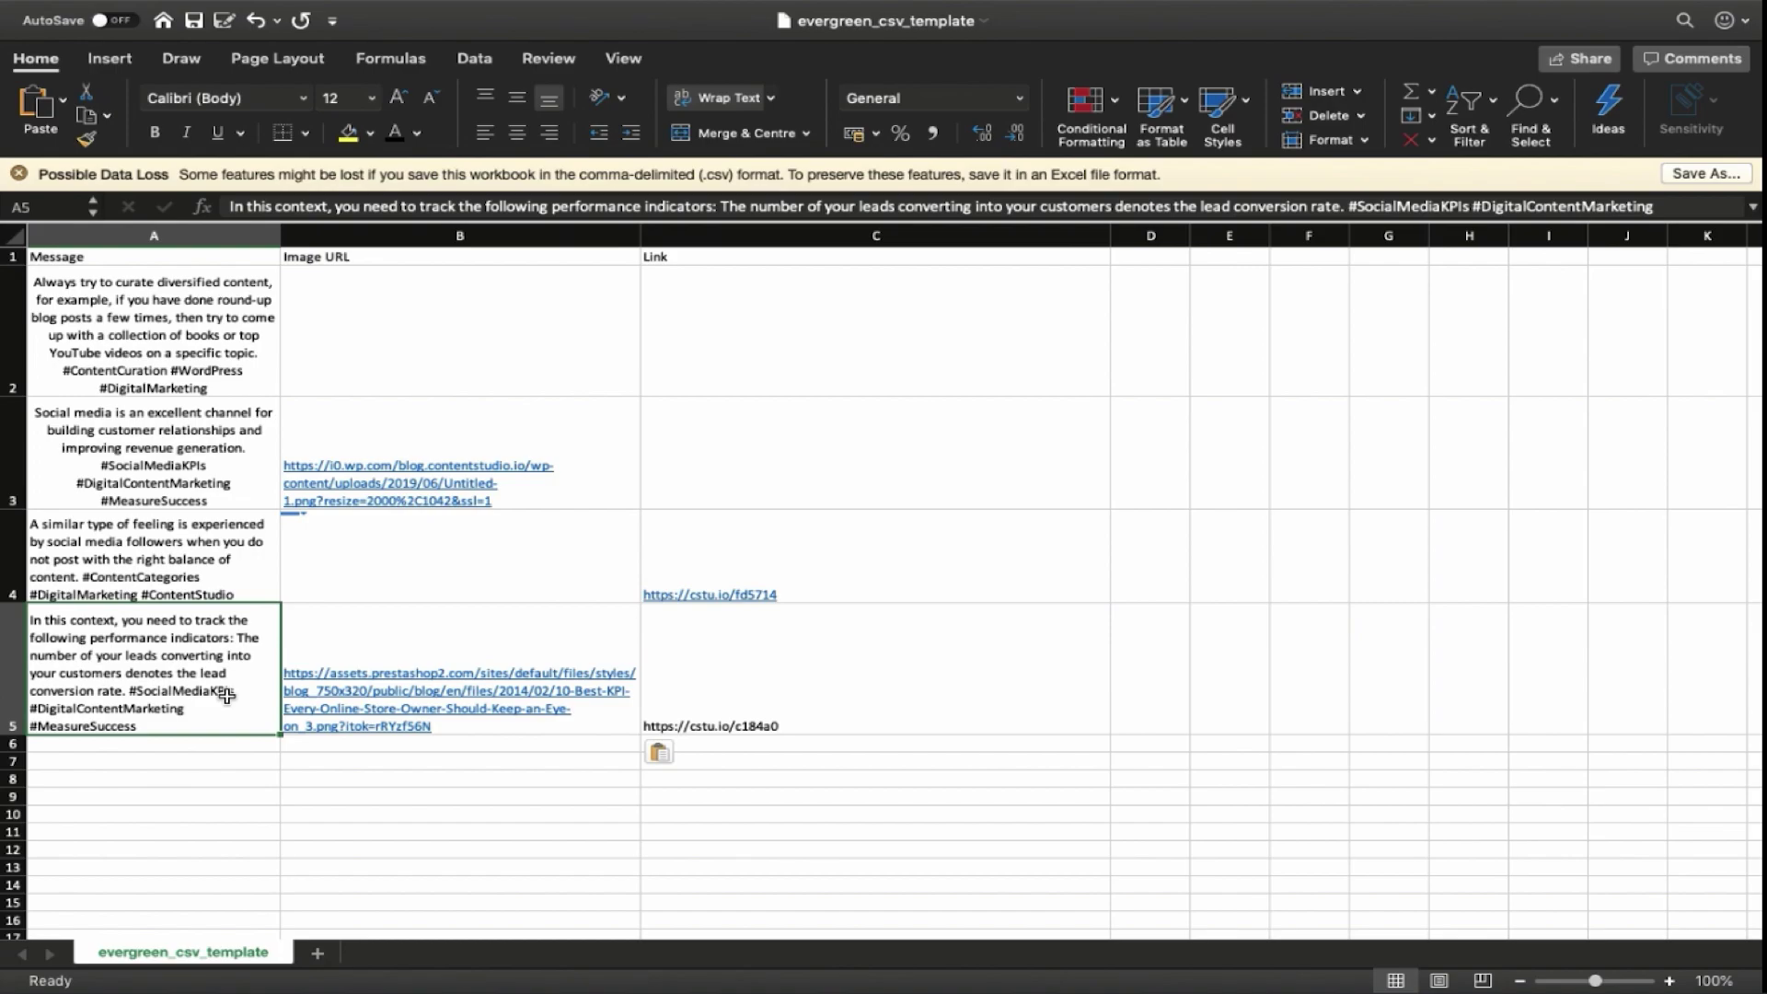
{"action": "left_click", "coordinate": [837, 679]}
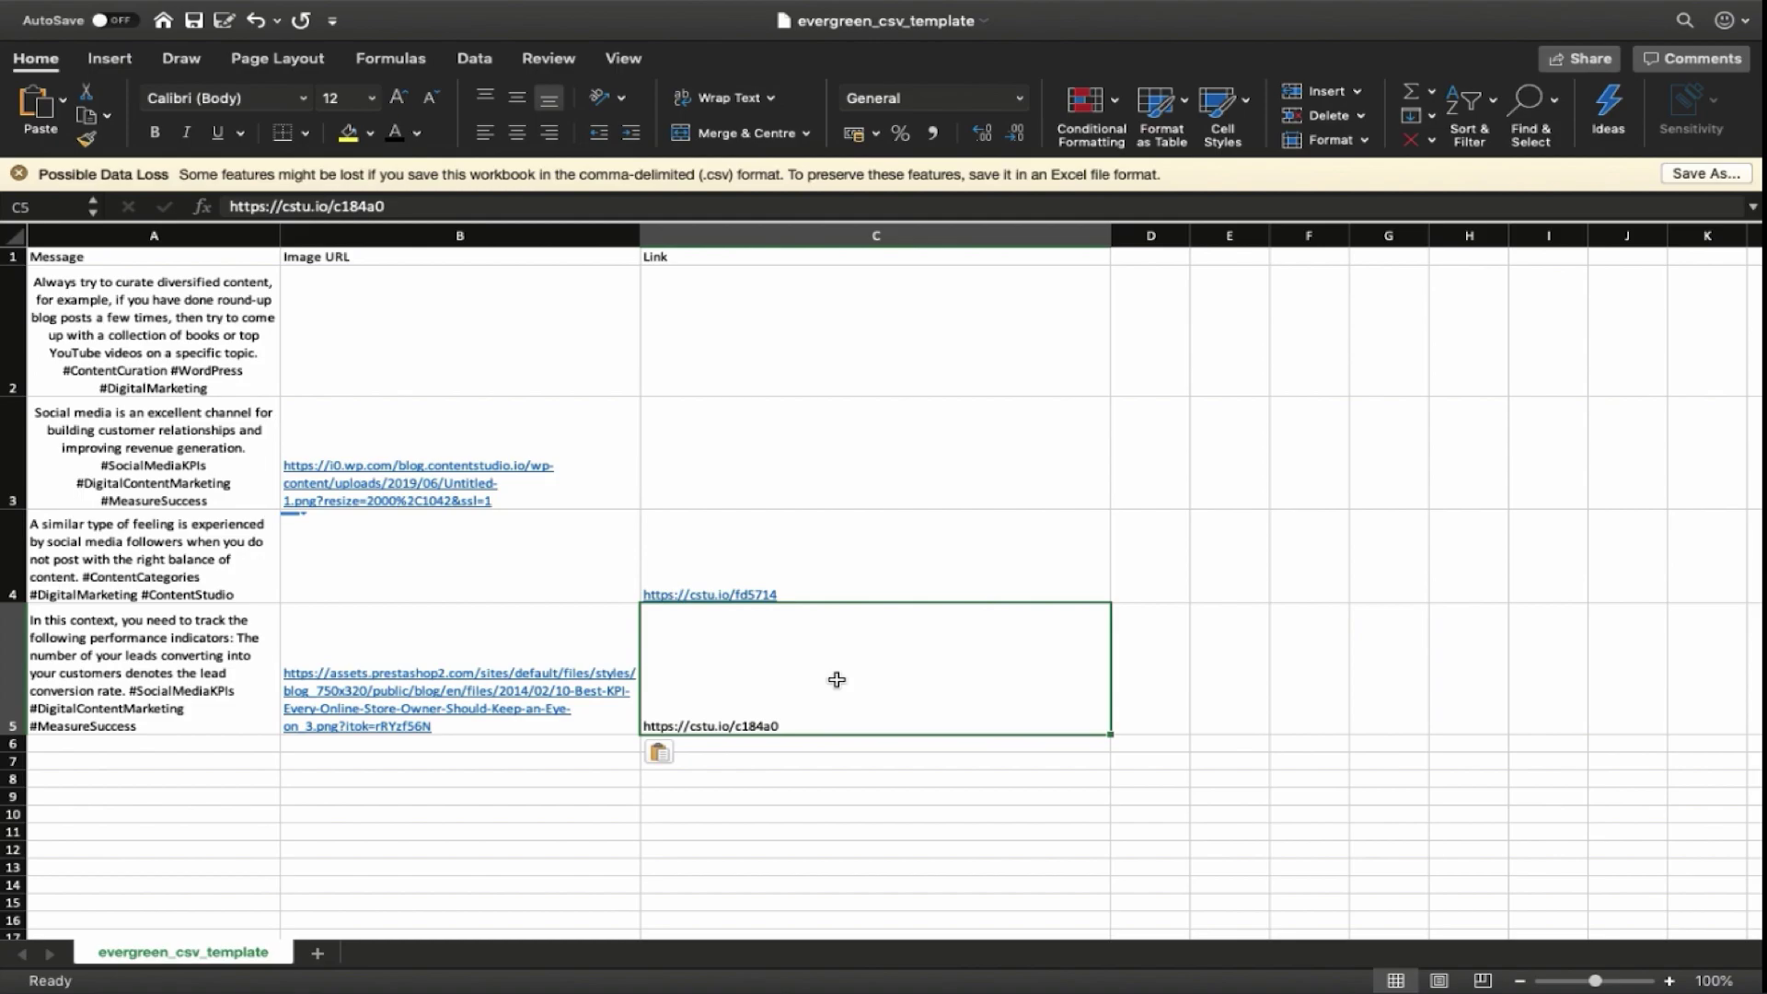
{"action": "left_click", "coordinate": [422, 622]}
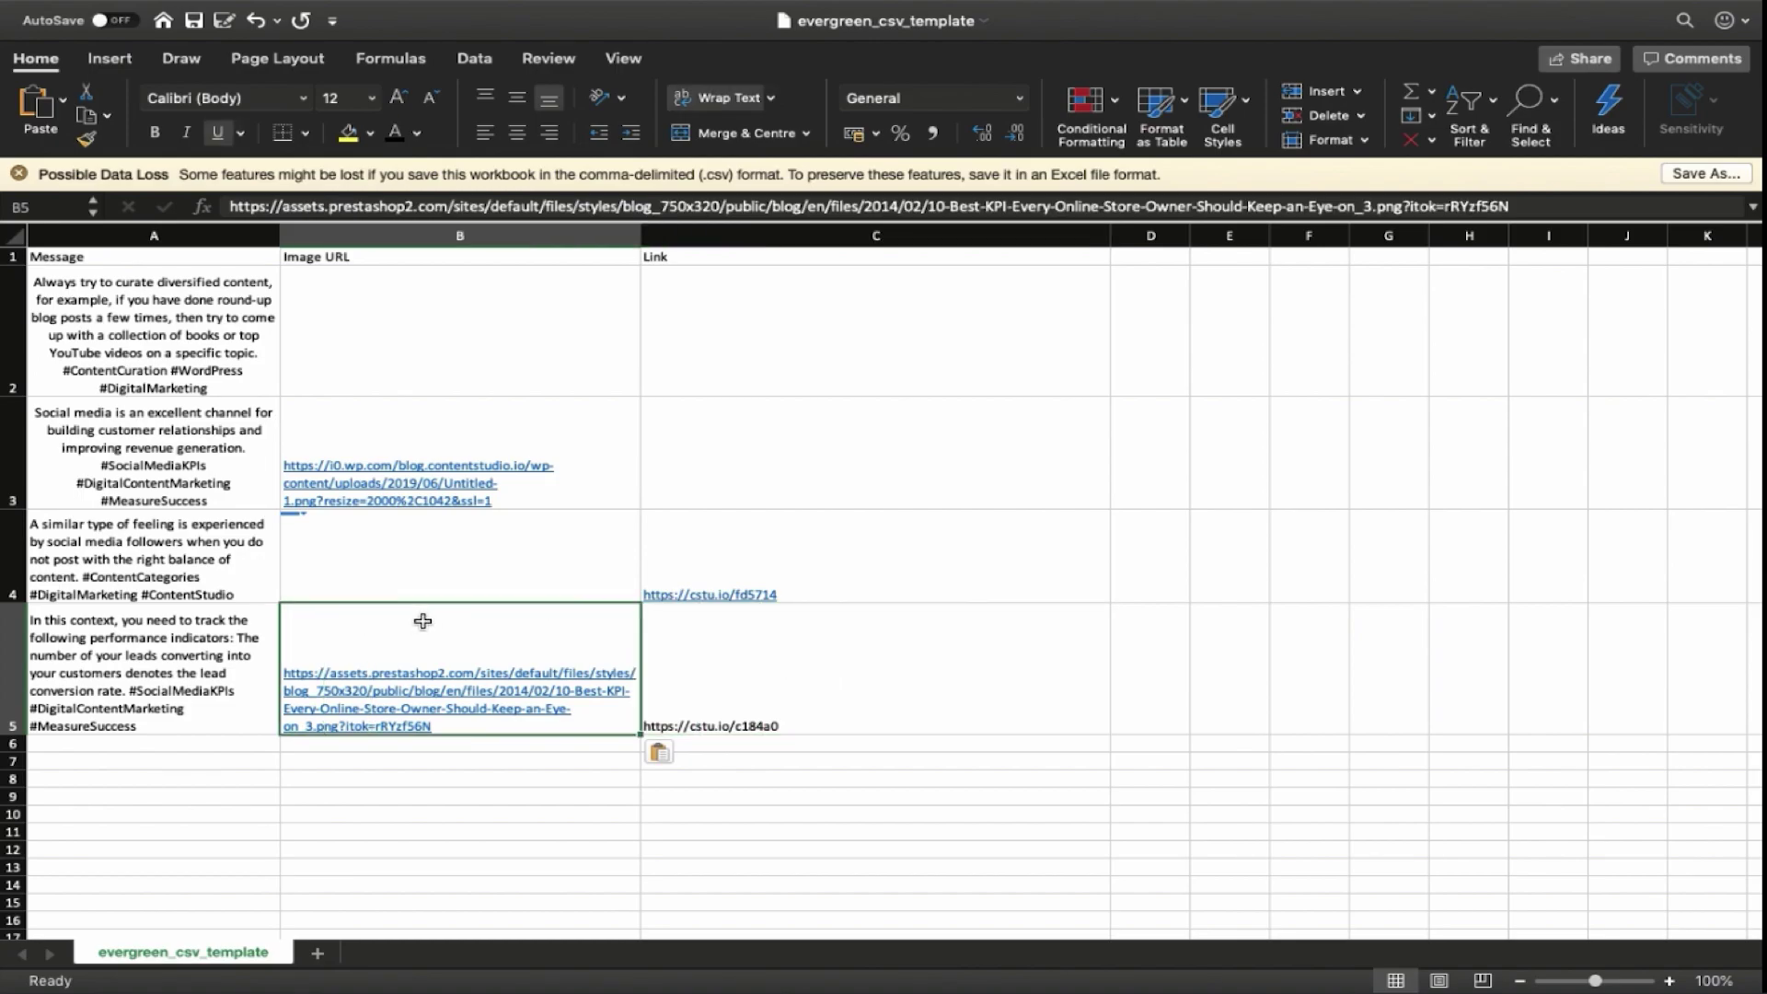
{"action": "left_click", "coordinate": [236, 626]}
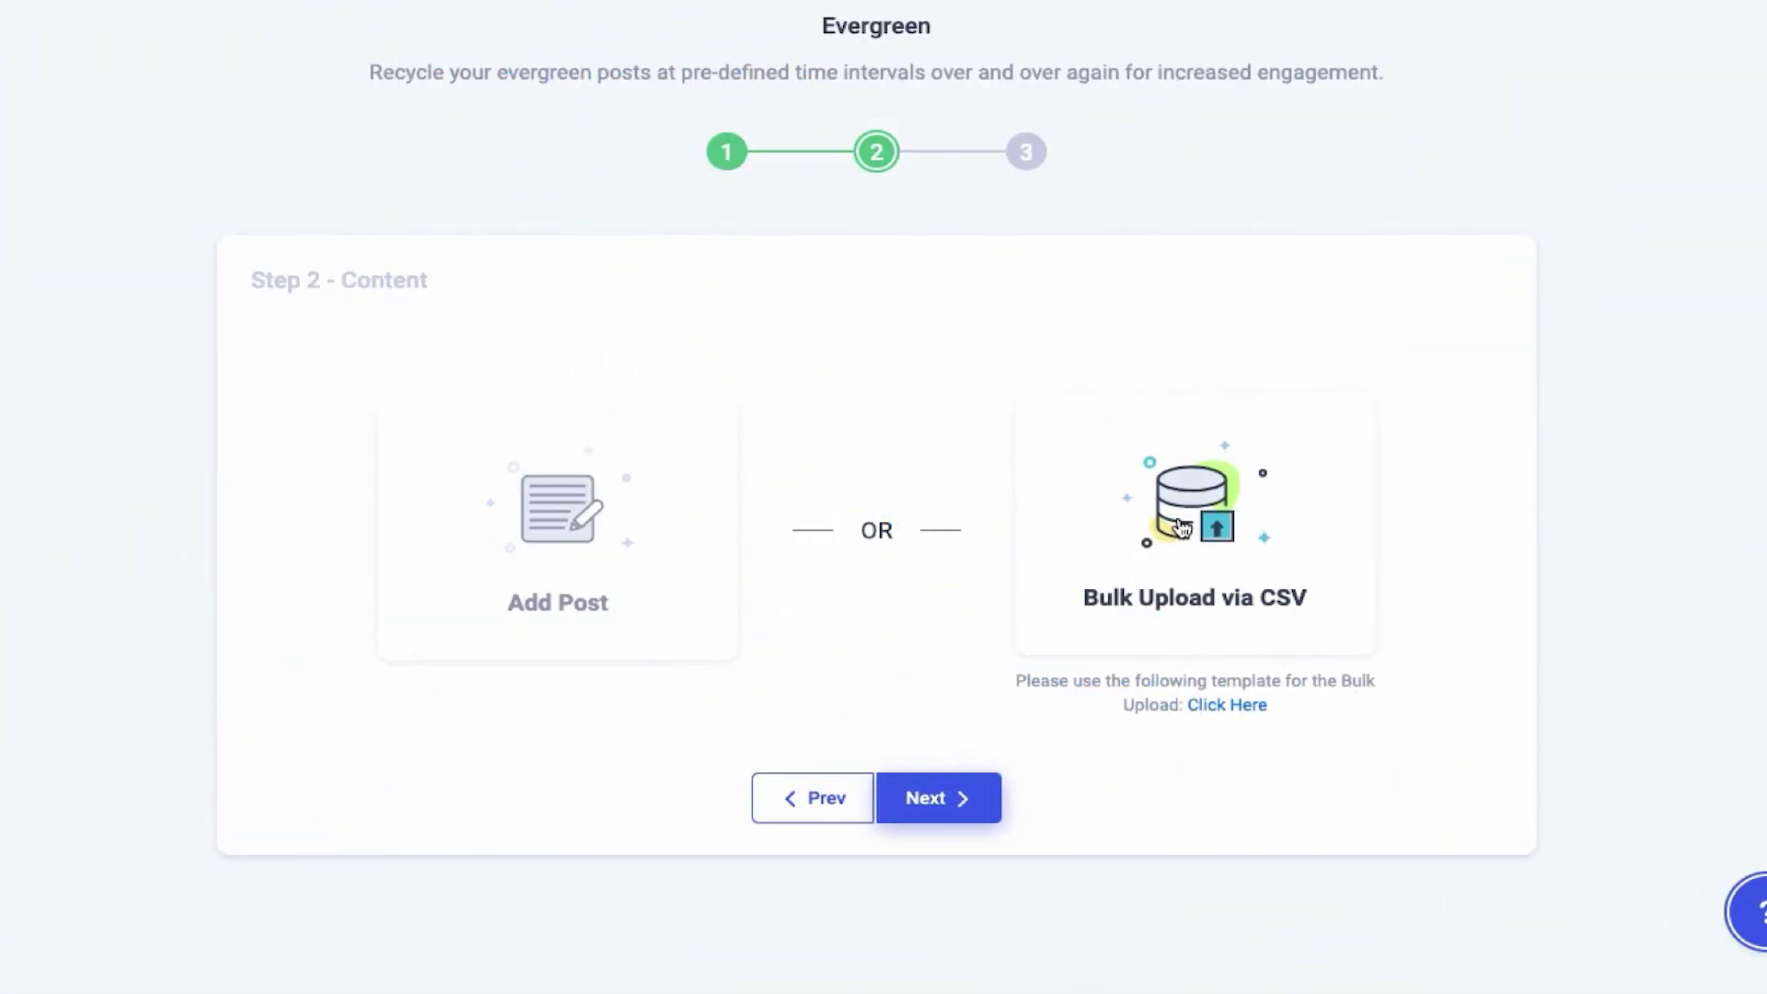
- Bulk-upload evergreen_csv_template.csv into the campaign, giving four expected posts per cycle
{"action": "left_click", "coordinate": [1182, 527]}
{"action": "left_click", "coordinate": [759, 4]}
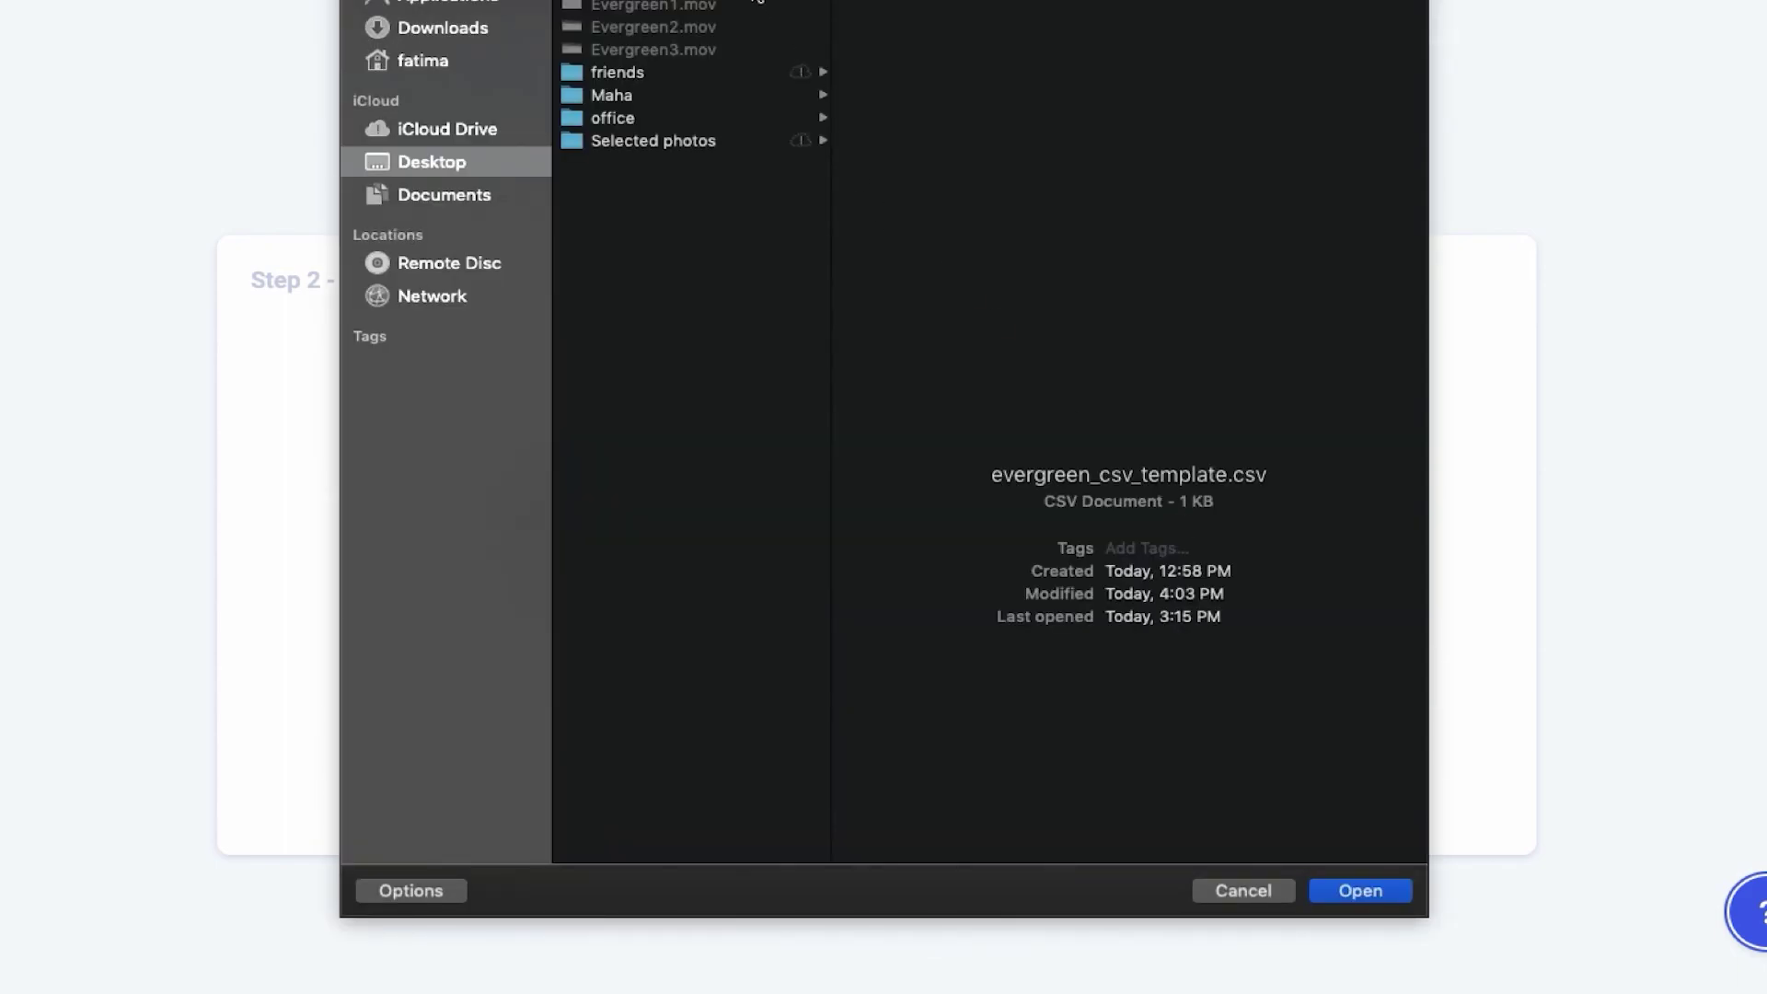
{"action": "left_click", "coordinate": [1346, 891]}
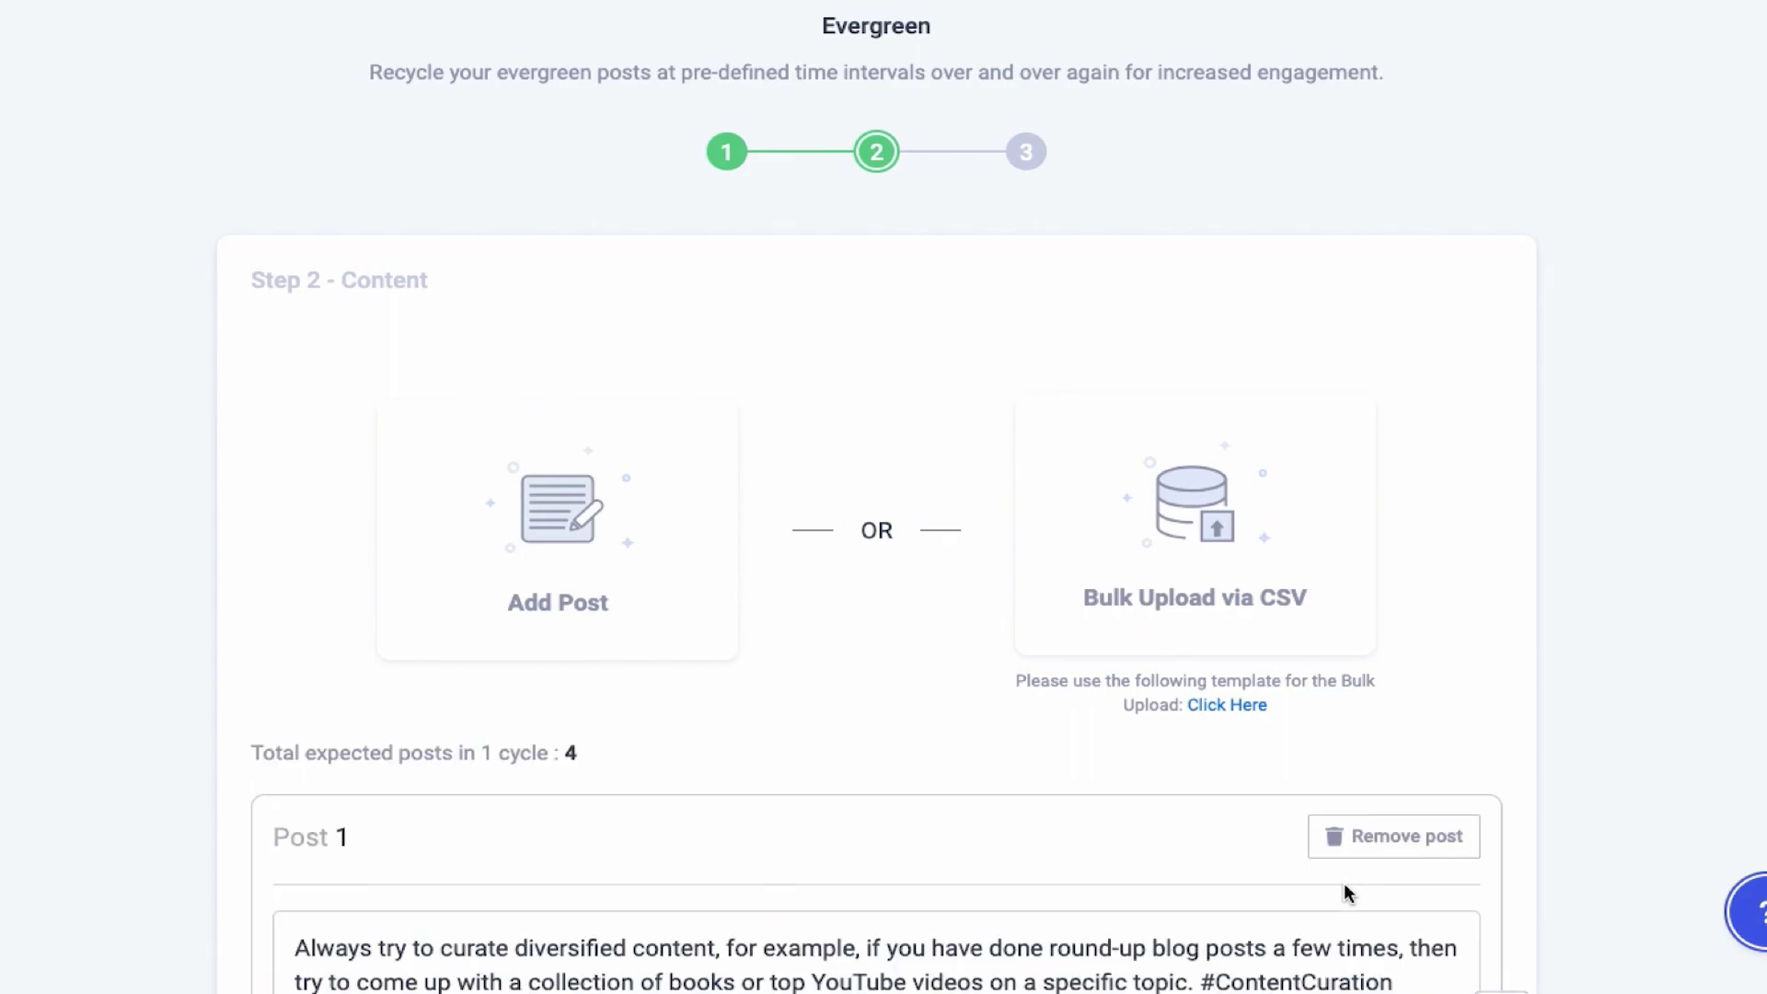
{"action": "scroll", "coordinate": [1345, 885], "scroll_direction": "down", "scroll_amount": 5}
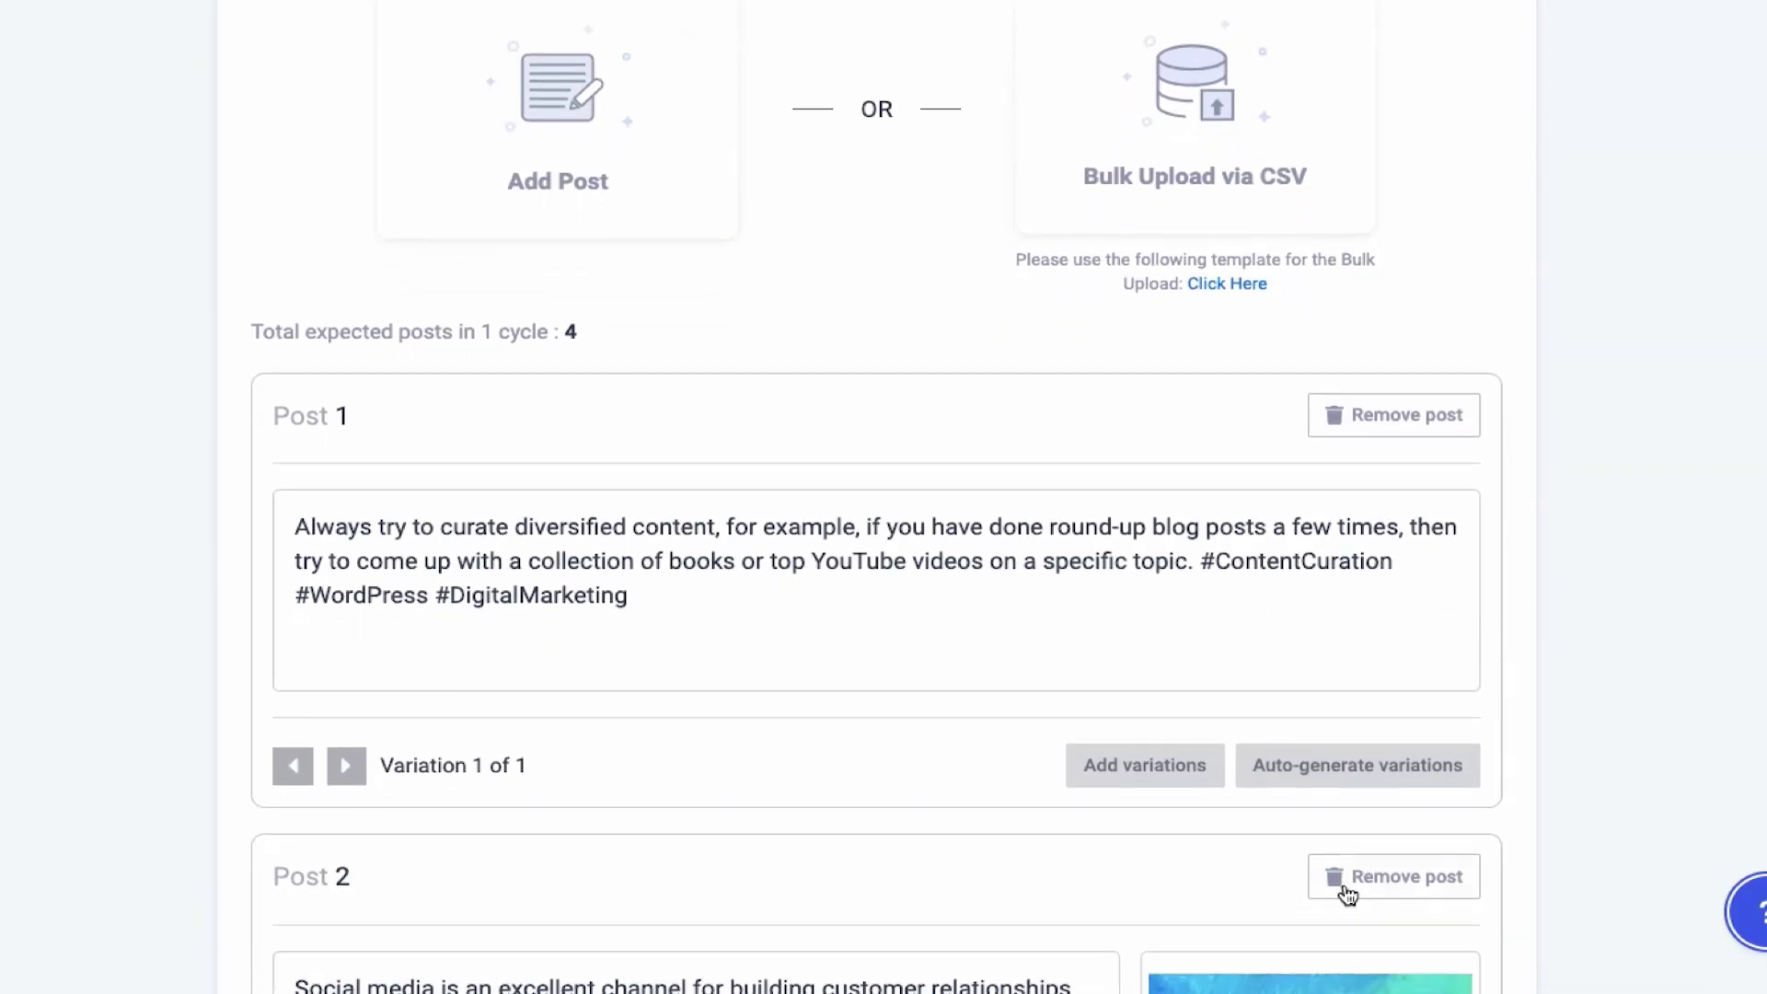
{"action": "scroll", "coordinate": [1347, 893], "scroll_direction": "down", "scroll_amount": 5}
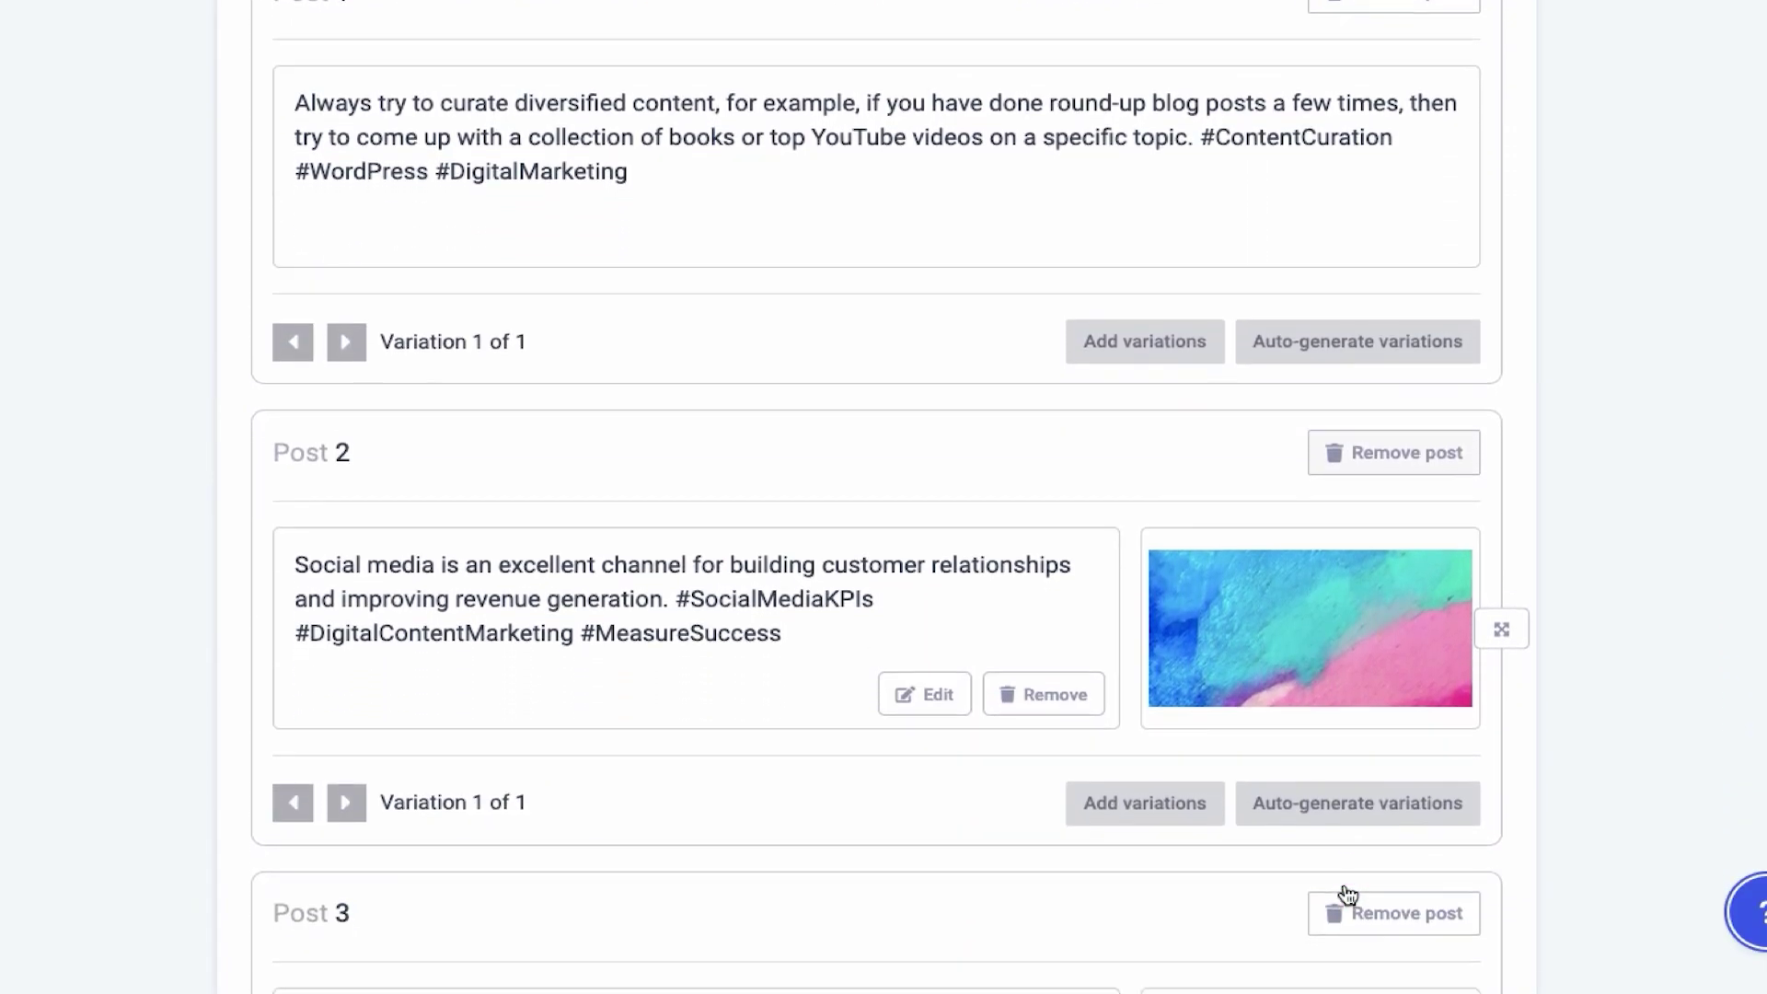
{"action": "scroll", "coordinate": [1344, 889], "scroll_direction": "down", "scroll_amount": 5}
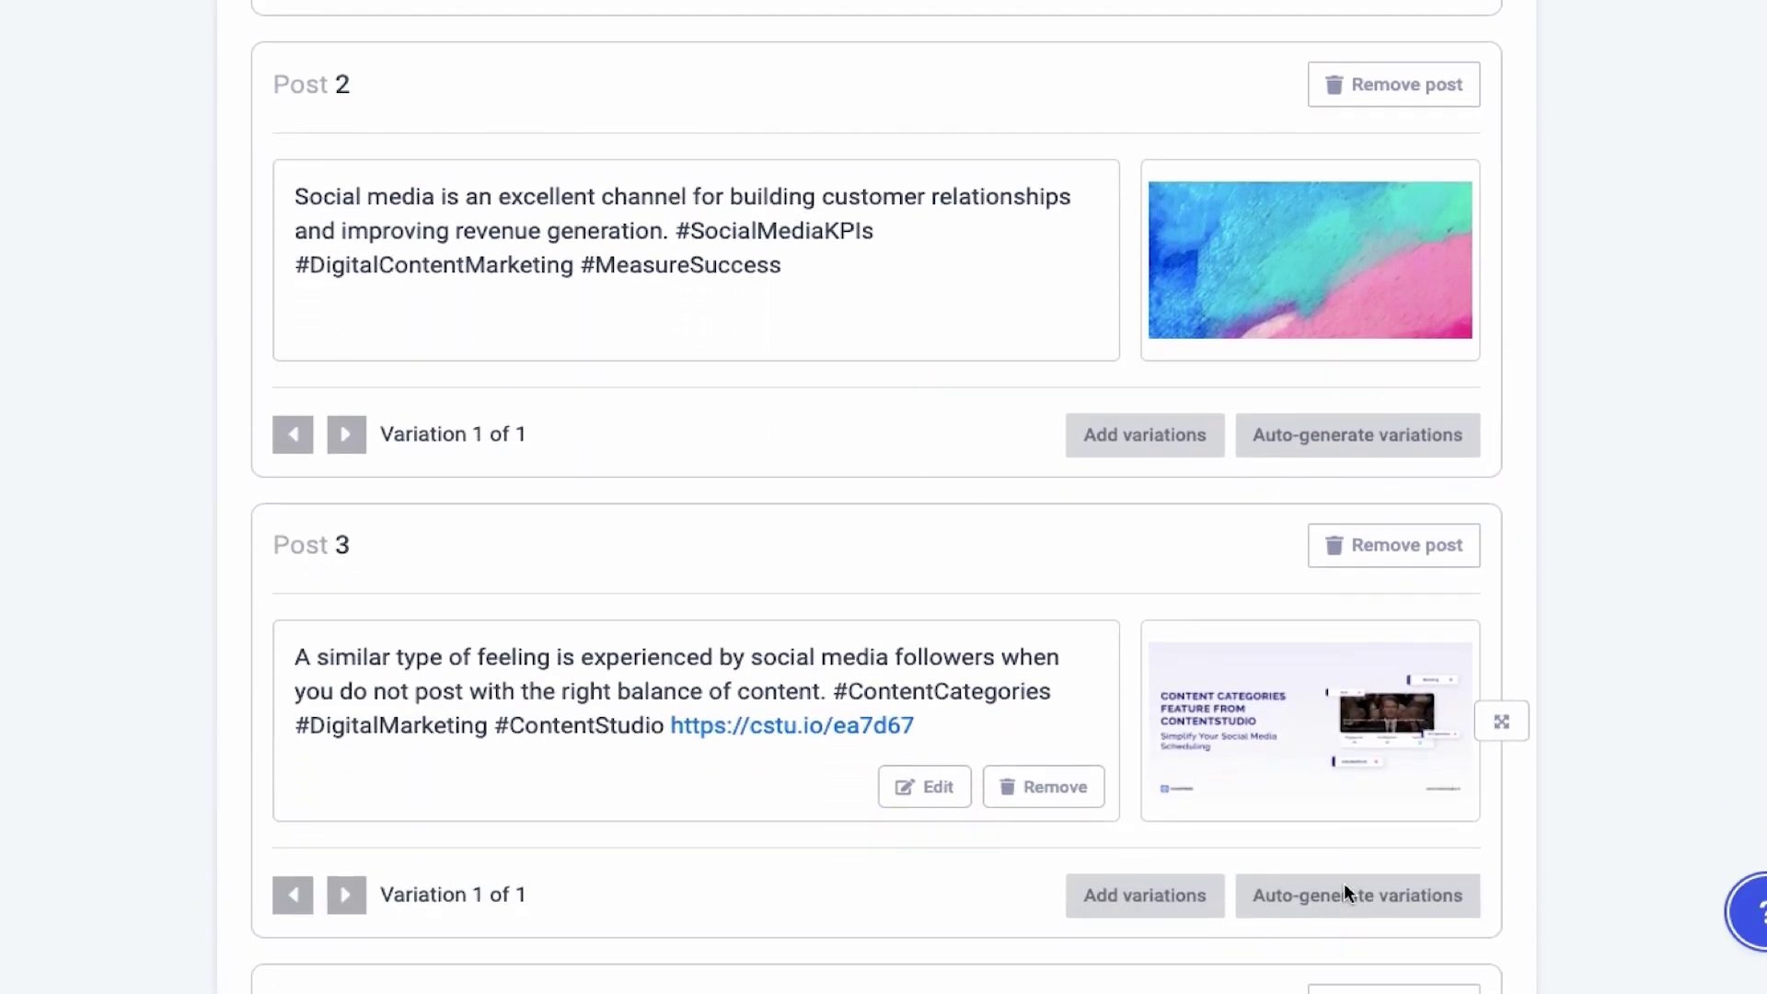
{"action": "scroll", "coordinate": [1346, 891], "scroll_direction": "down", "scroll_amount": 6}
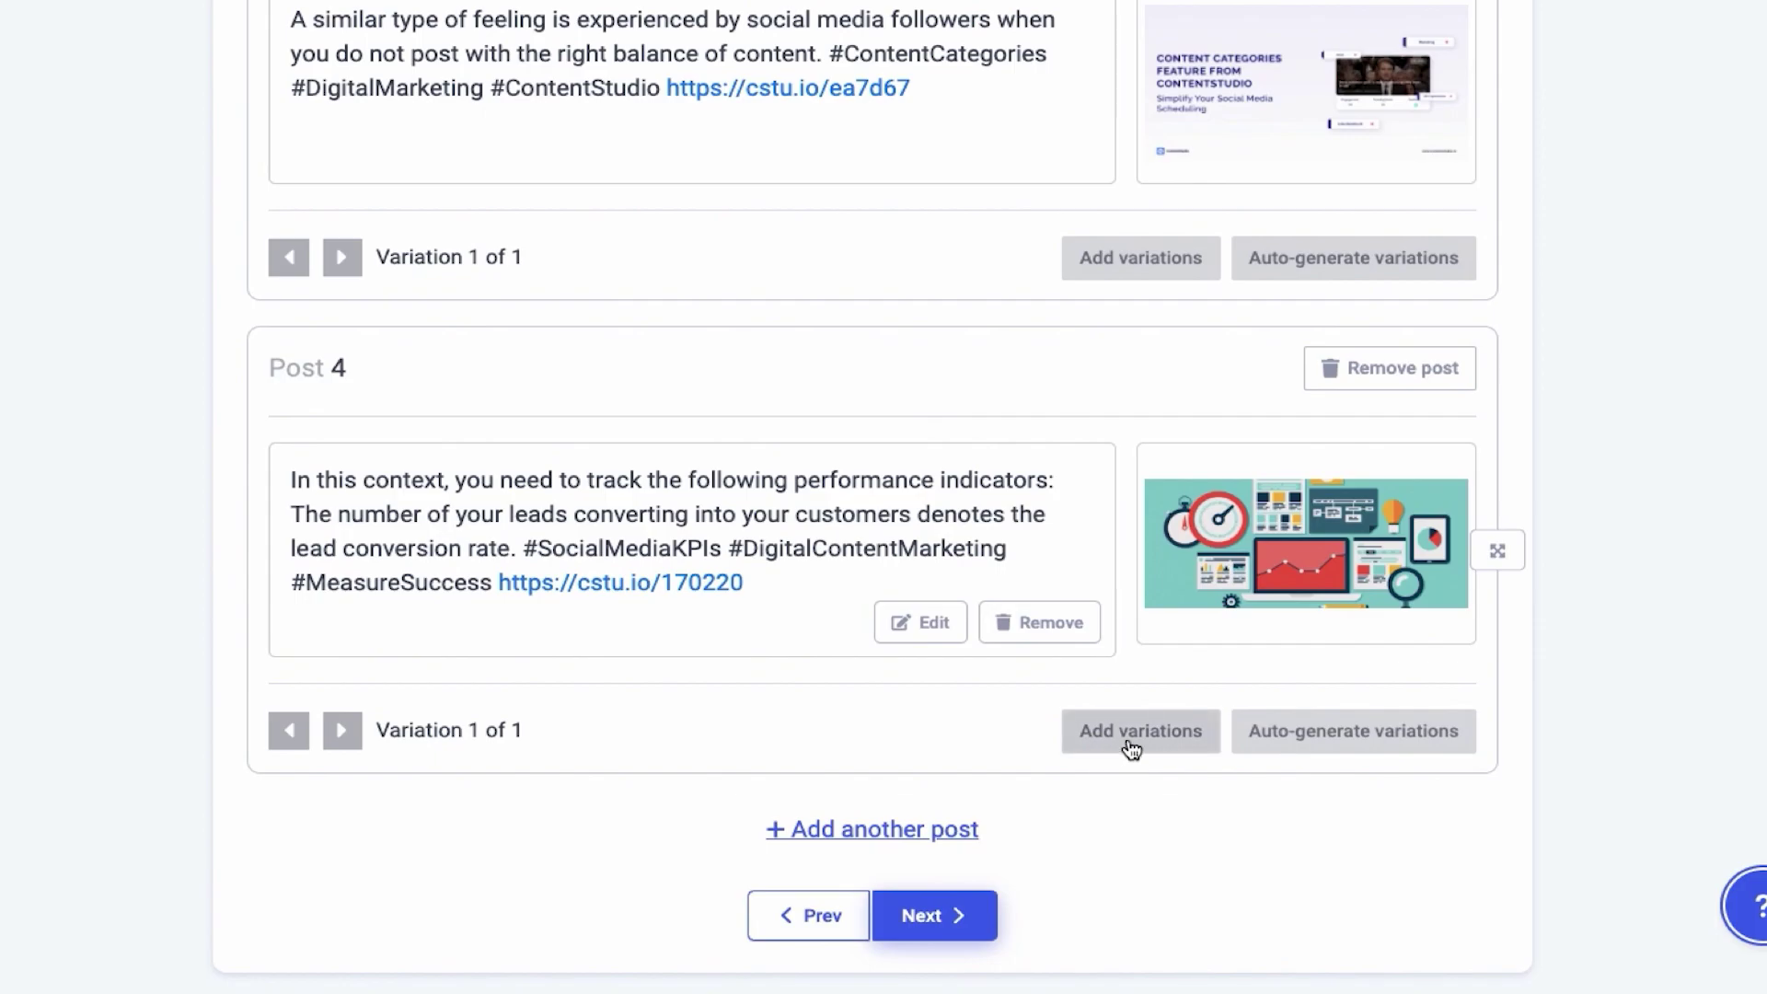
{"action": "left_click", "coordinate": [1327, 731]}
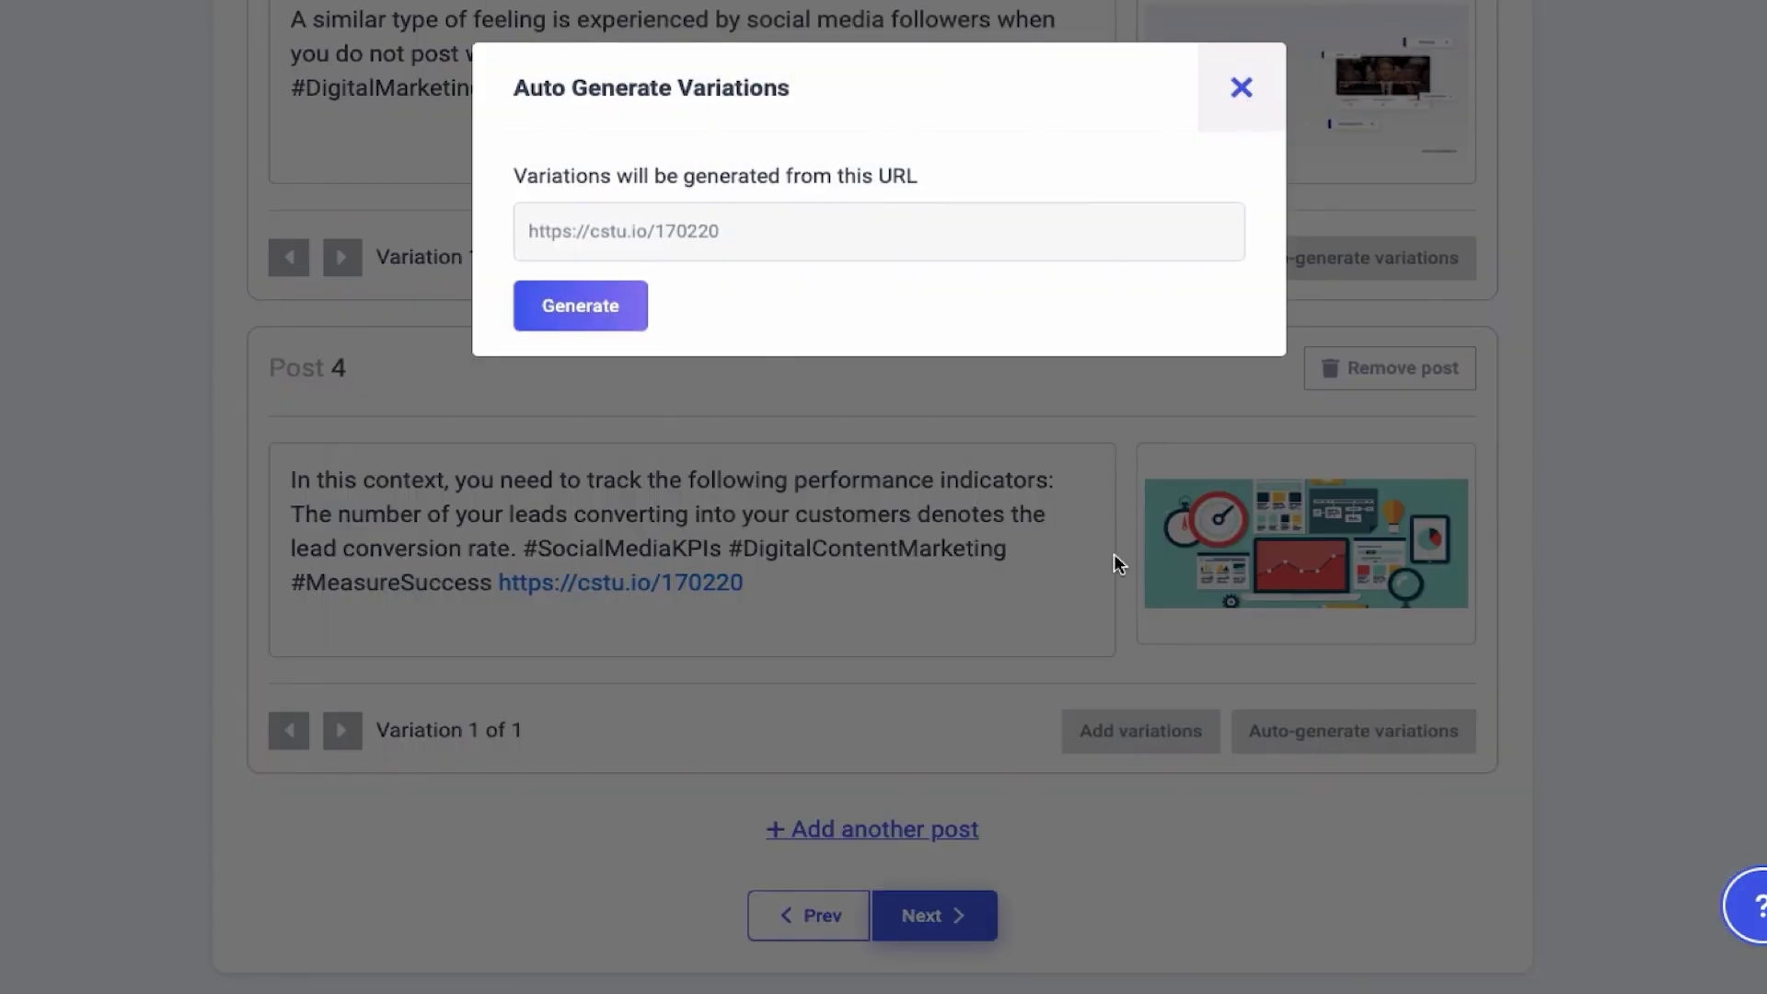
{"action": "left_click", "coordinate": [581, 304]}
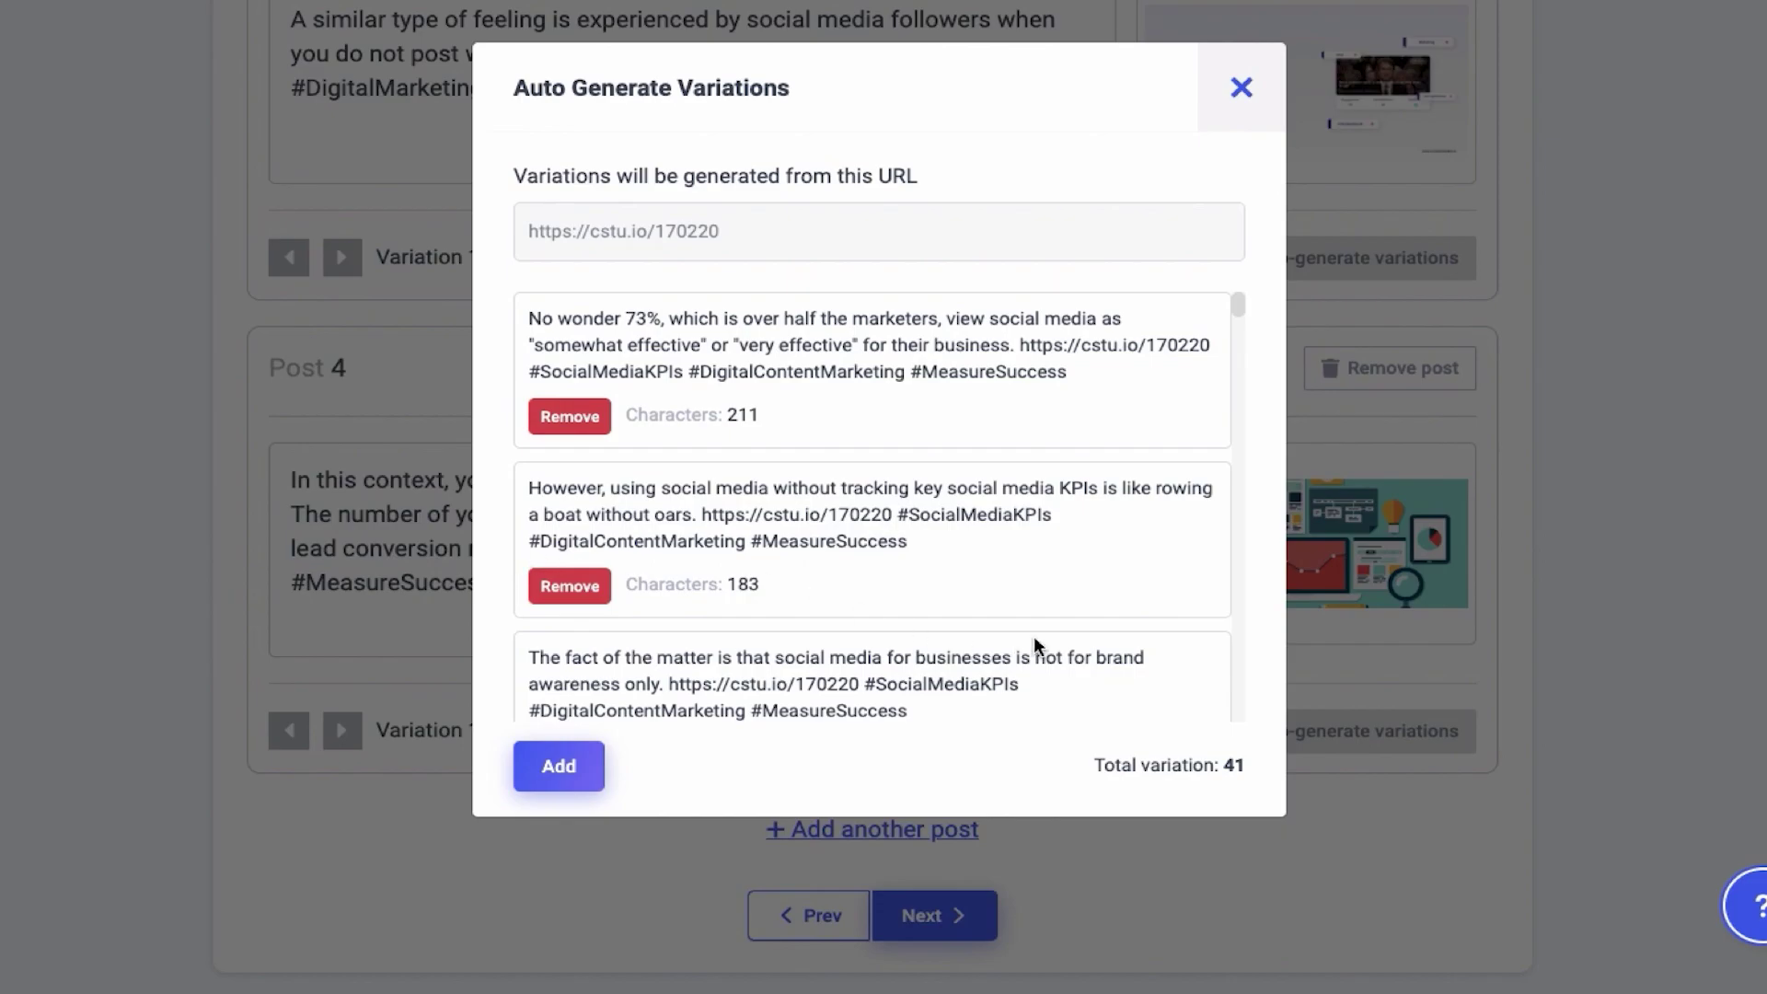
{"action": "scroll", "coordinate": [1036, 644], "scroll_direction": "down", "scroll_amount": 10}
{"action": "scroll", "coordinate": [1035, 644], "scroll_direction": "down", "scroll_amount": 15}
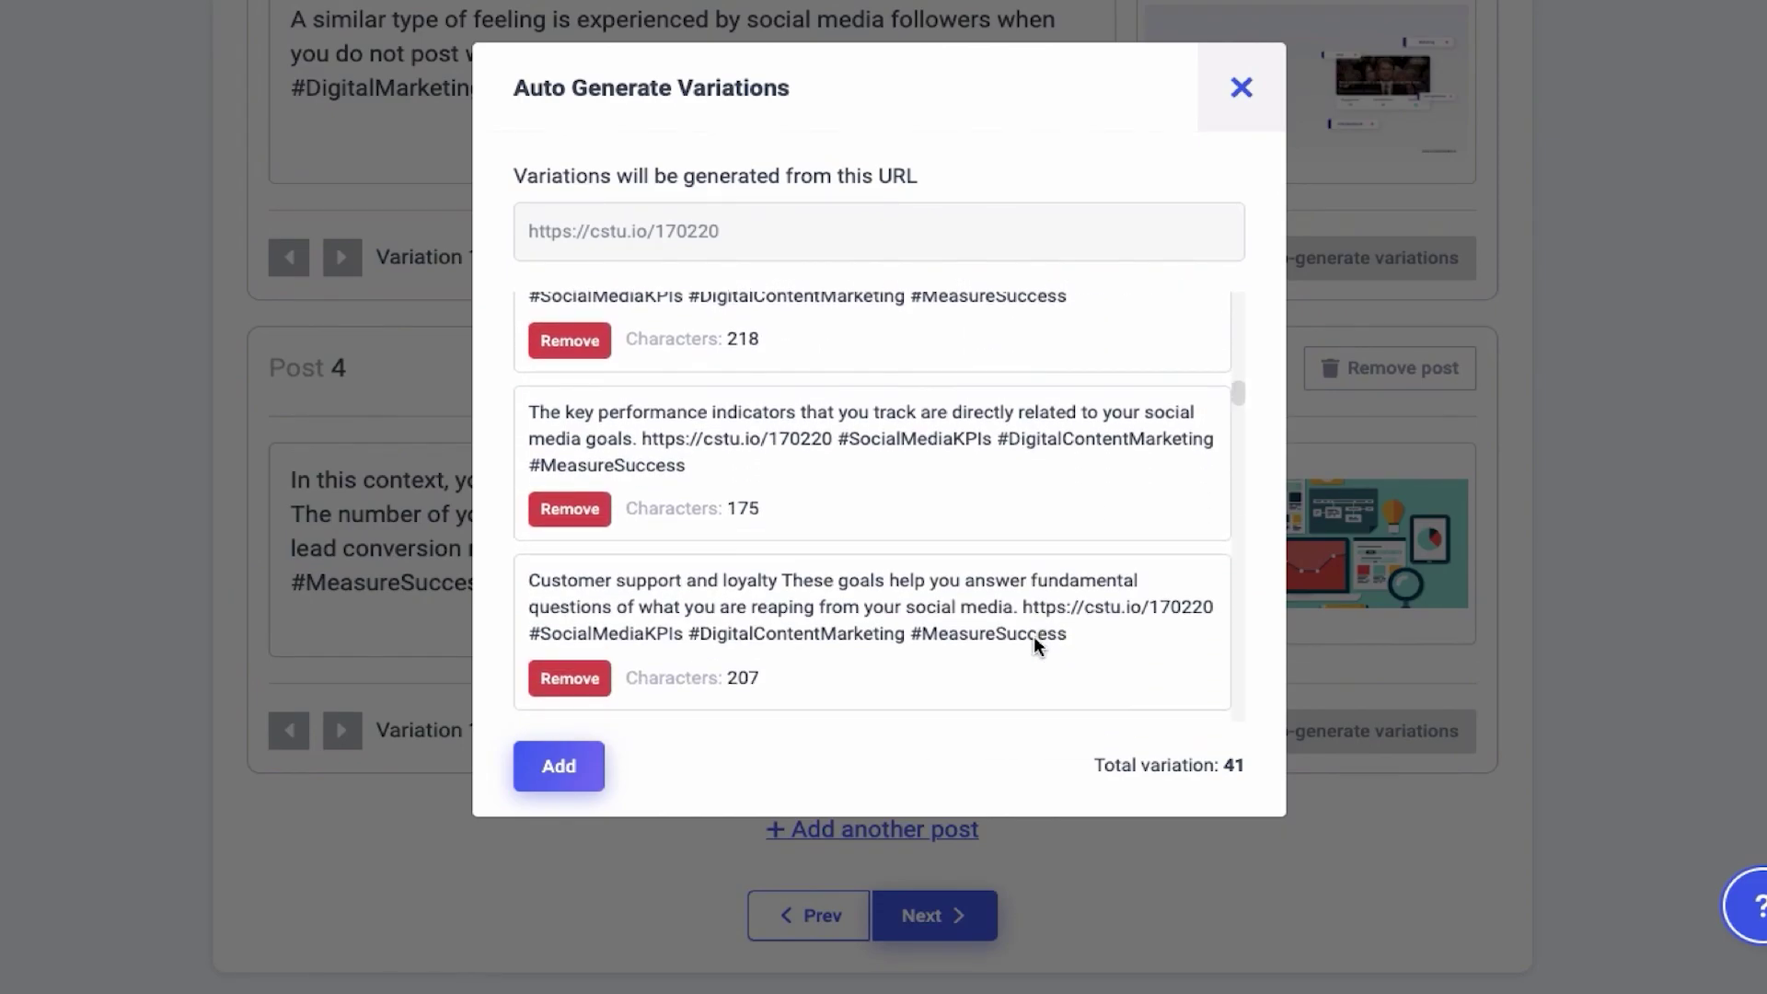
{"action": "scroll", "coordinate": [1035, 644], "scroll_direction": "down", "scroll_amount": 15}
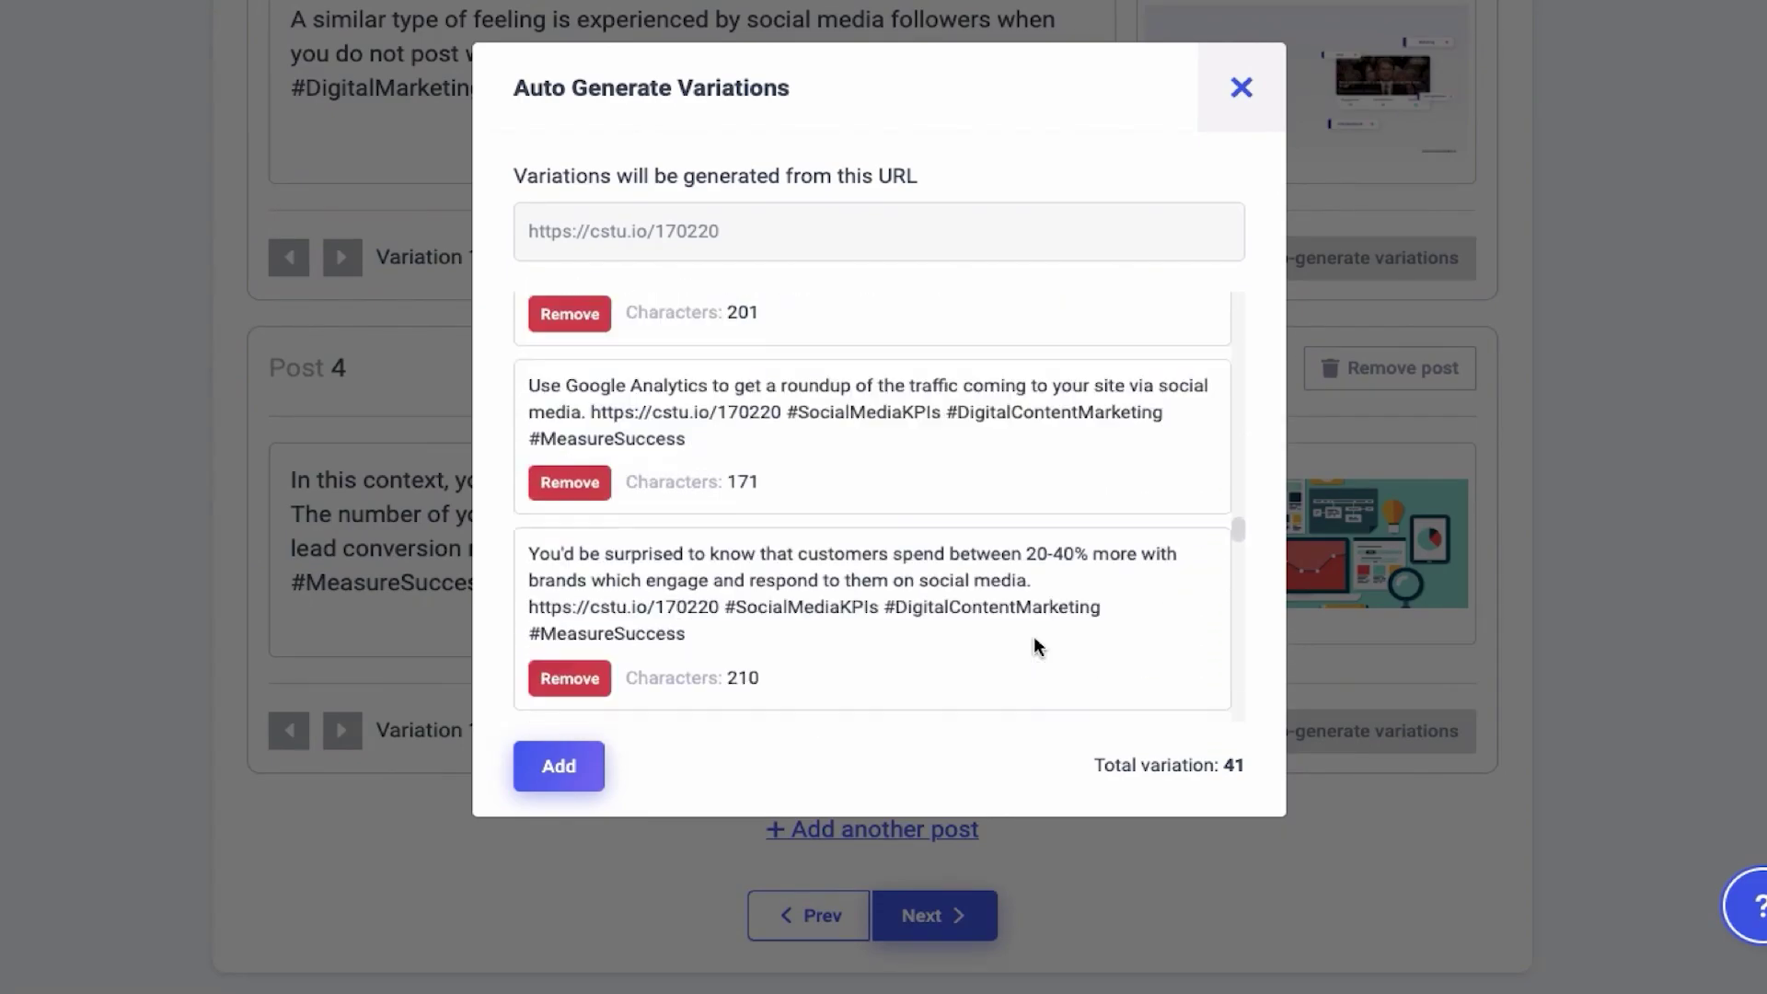
{"action": "scroll", "coordinate": [1035, 644], "scroll_direction": "down", "scroll_amount": 10}
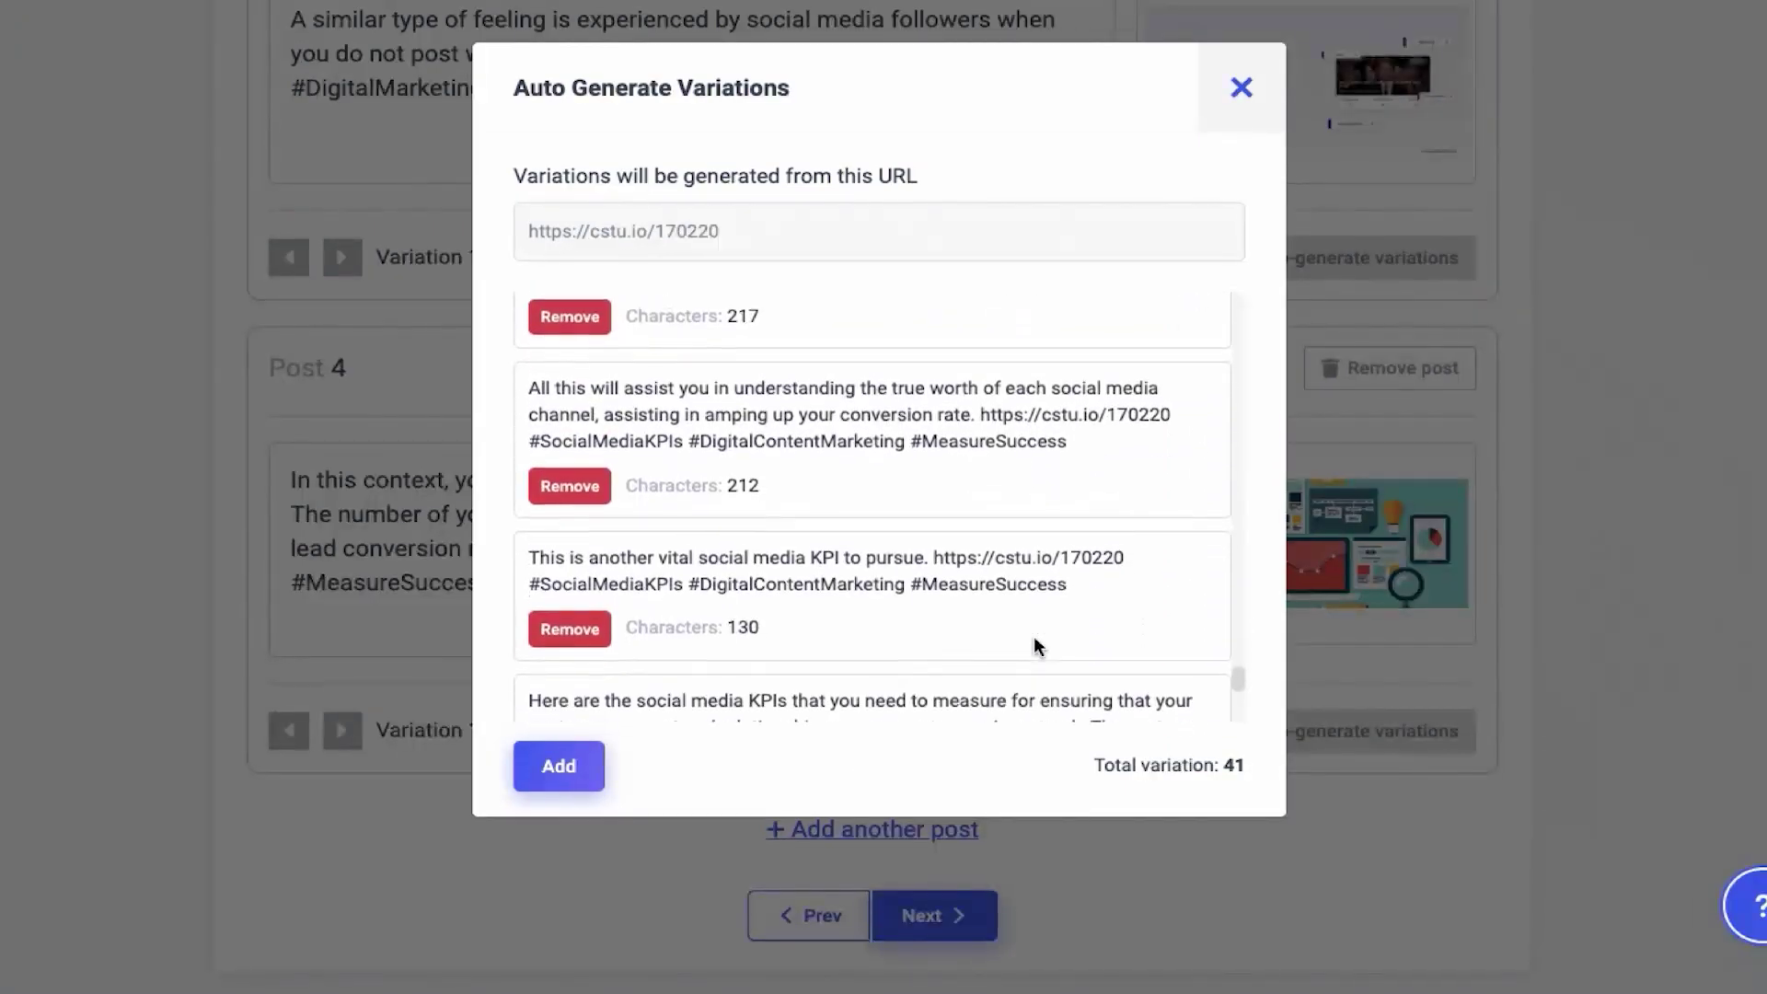
{"action": "left_click", "coordinate": [560, 769]}
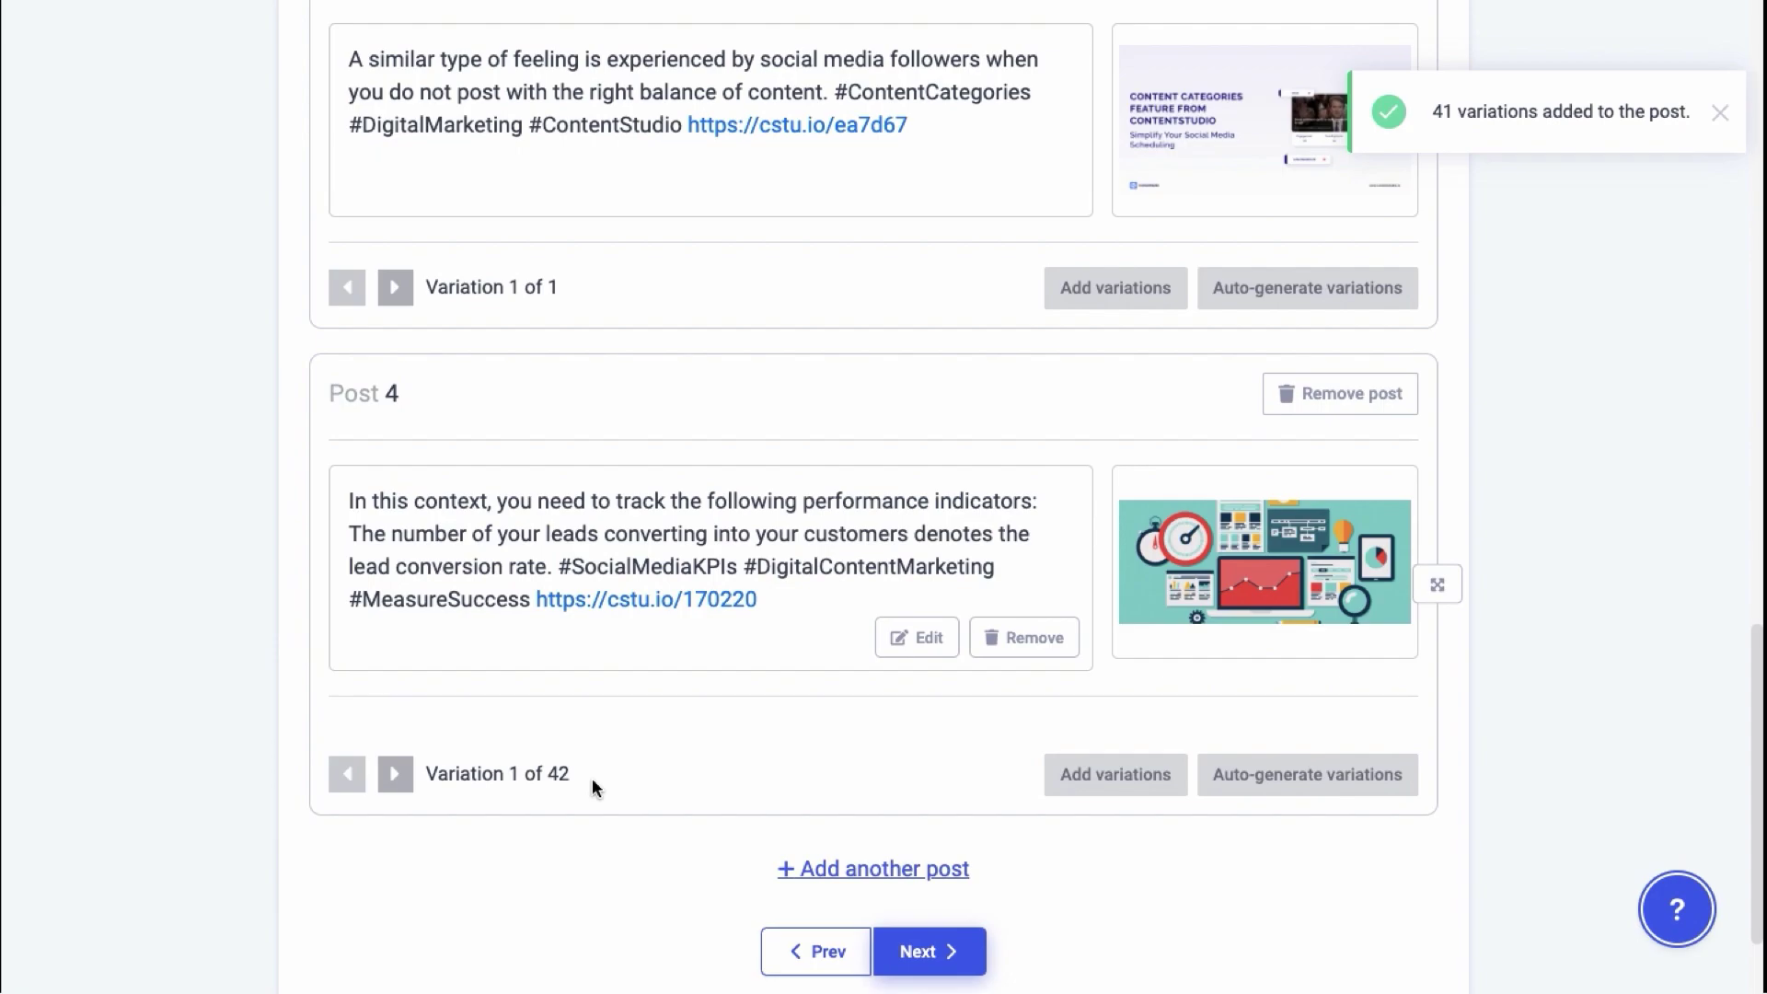
- Add the 41 generated text variations to Post 4
{"action": "scroll", "coordinate": [766, 436], "scroll_direction": "up", "scroll_amount": 15}
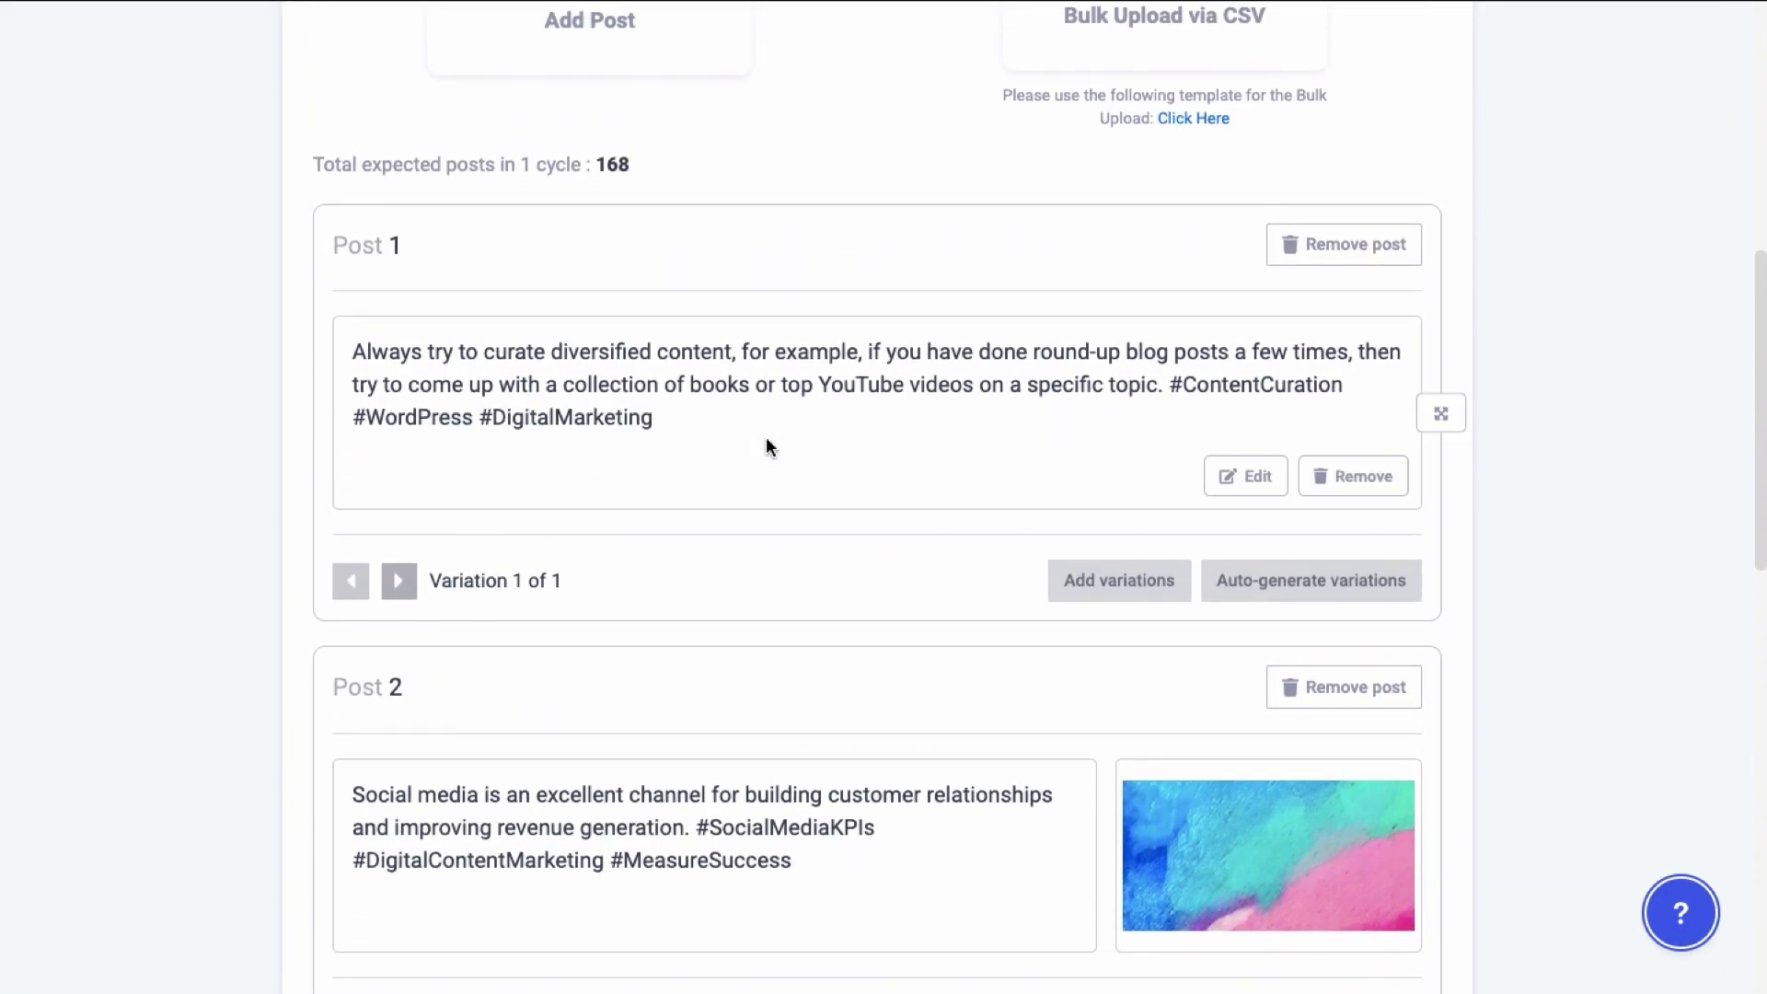
{"action": "left_click", "coordinate": [1288, 591]}
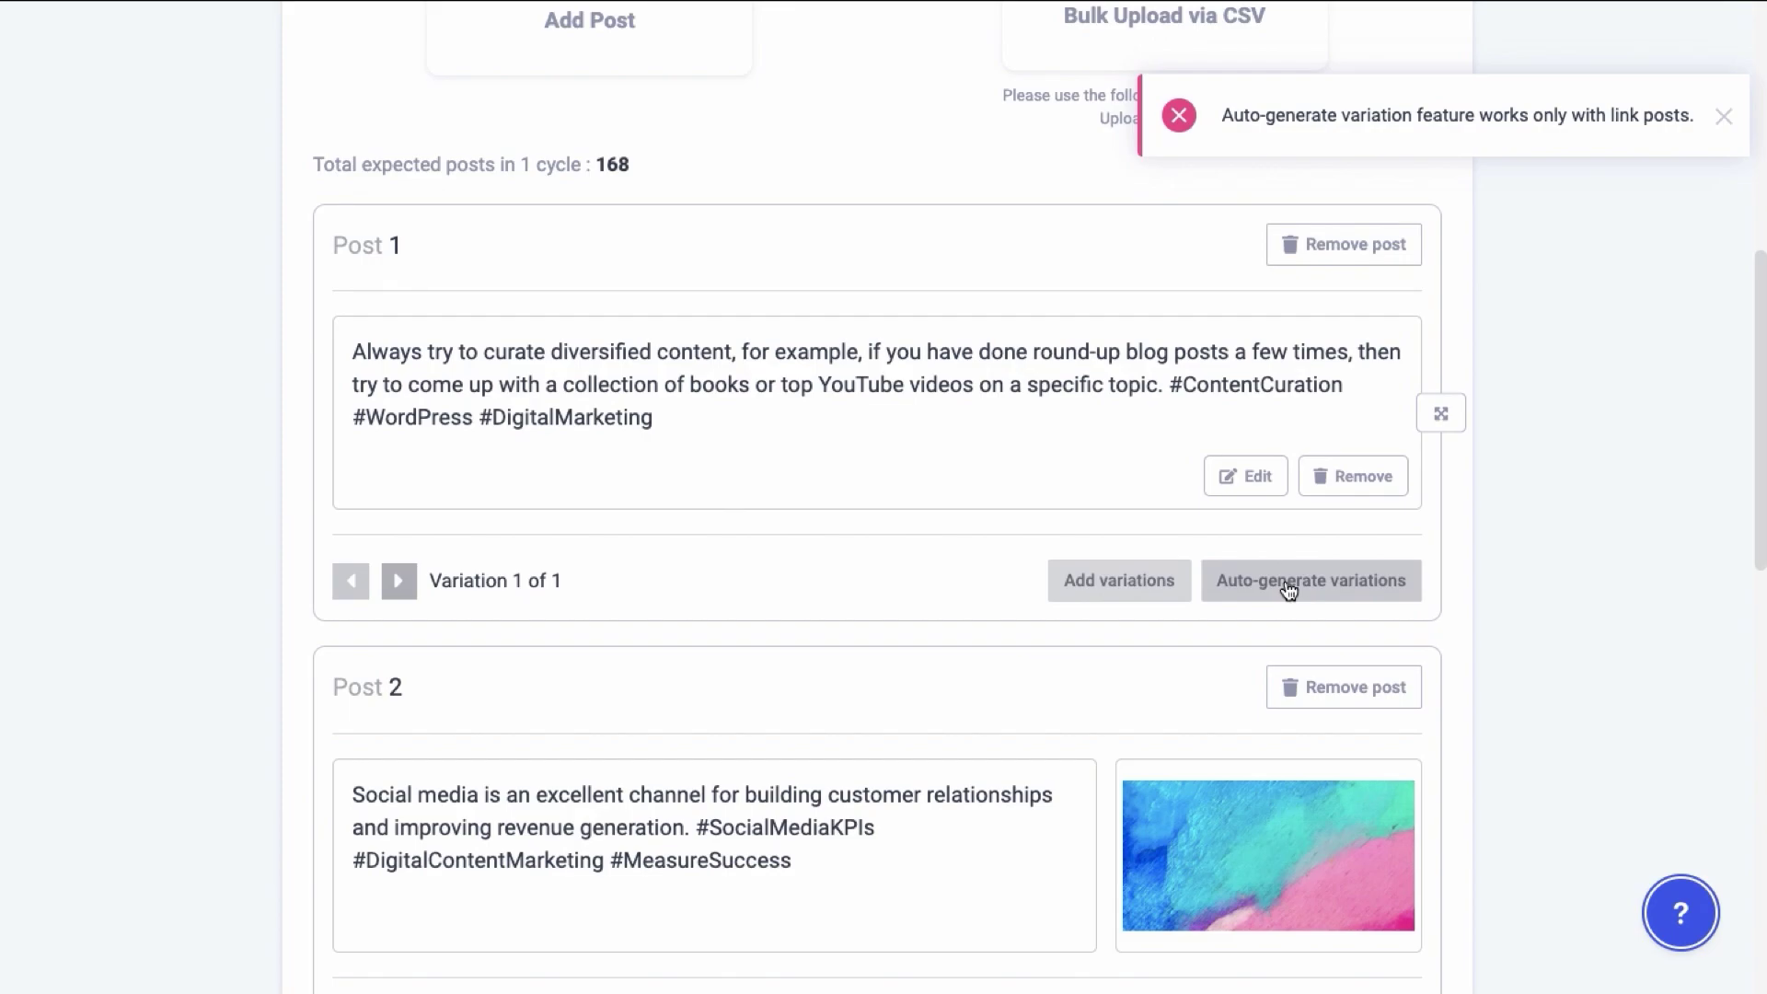
{"action": "scroll", "coordinate": [1284, 585], "scroll_direction": "down", "scroll_amount": 15}
- Add a fifth post reading 'Have a blessed weekend!' and continue to the Schedule step
{"action": "left_click", "coordinate": [879, 723]}
{"action": "left_click", "coordinate": [727, 241]}
{"action": "type", "text": "Have a blessed w"}
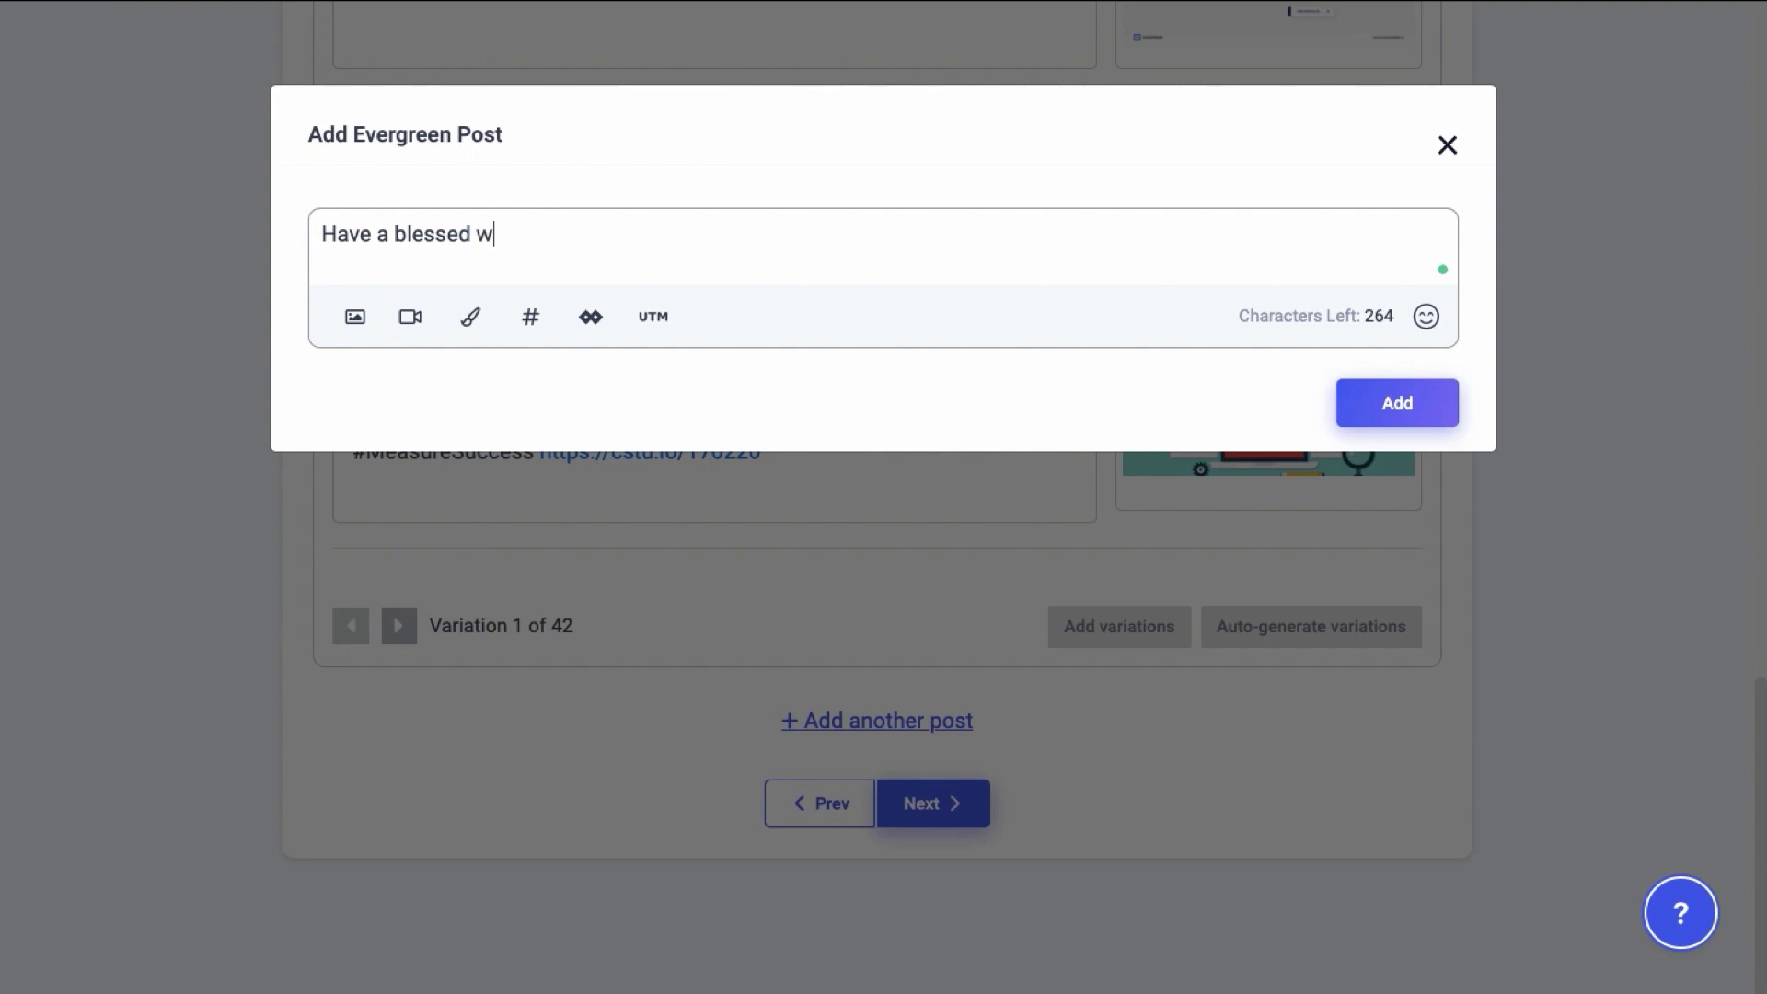
{"action": "type", "text": "eekend!"}
{"action": "left_click", "coordinate": [1390, 402]}
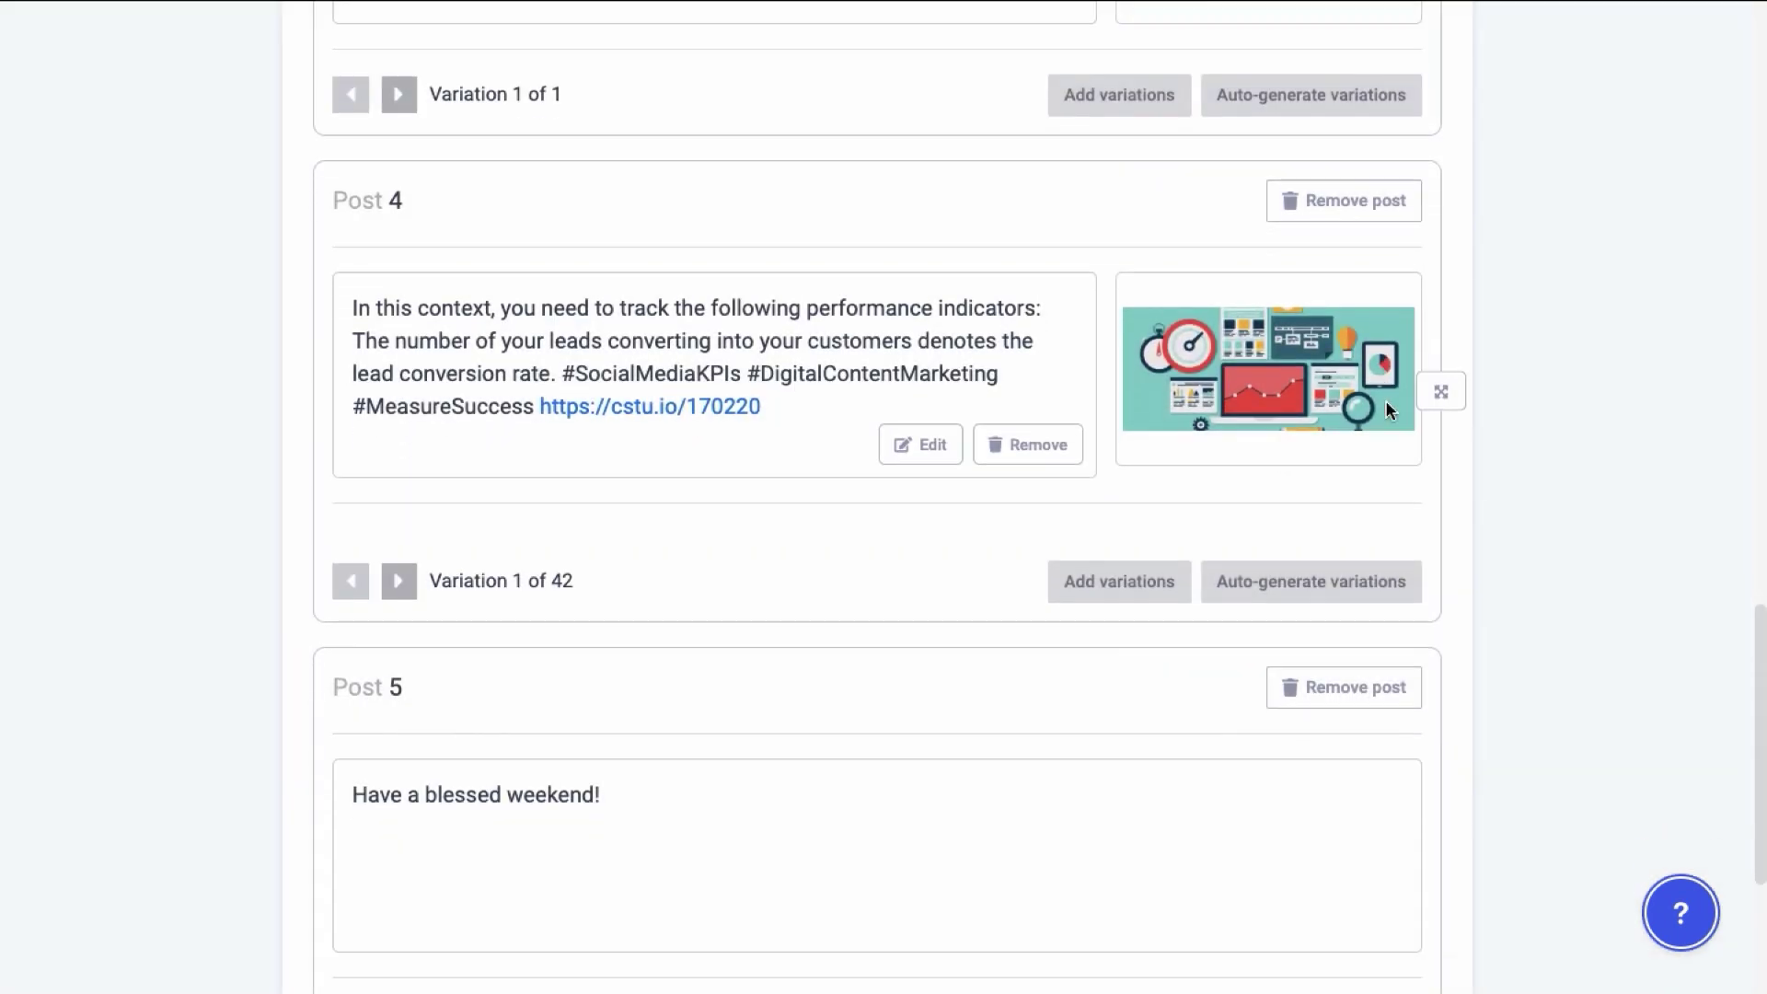
{"action": "scroll", "coordinate": [1385, 399], "scroll_direction": "down", "scroll_amount": 4}
{"action": "left_click", "coordinate": [927, 805]}
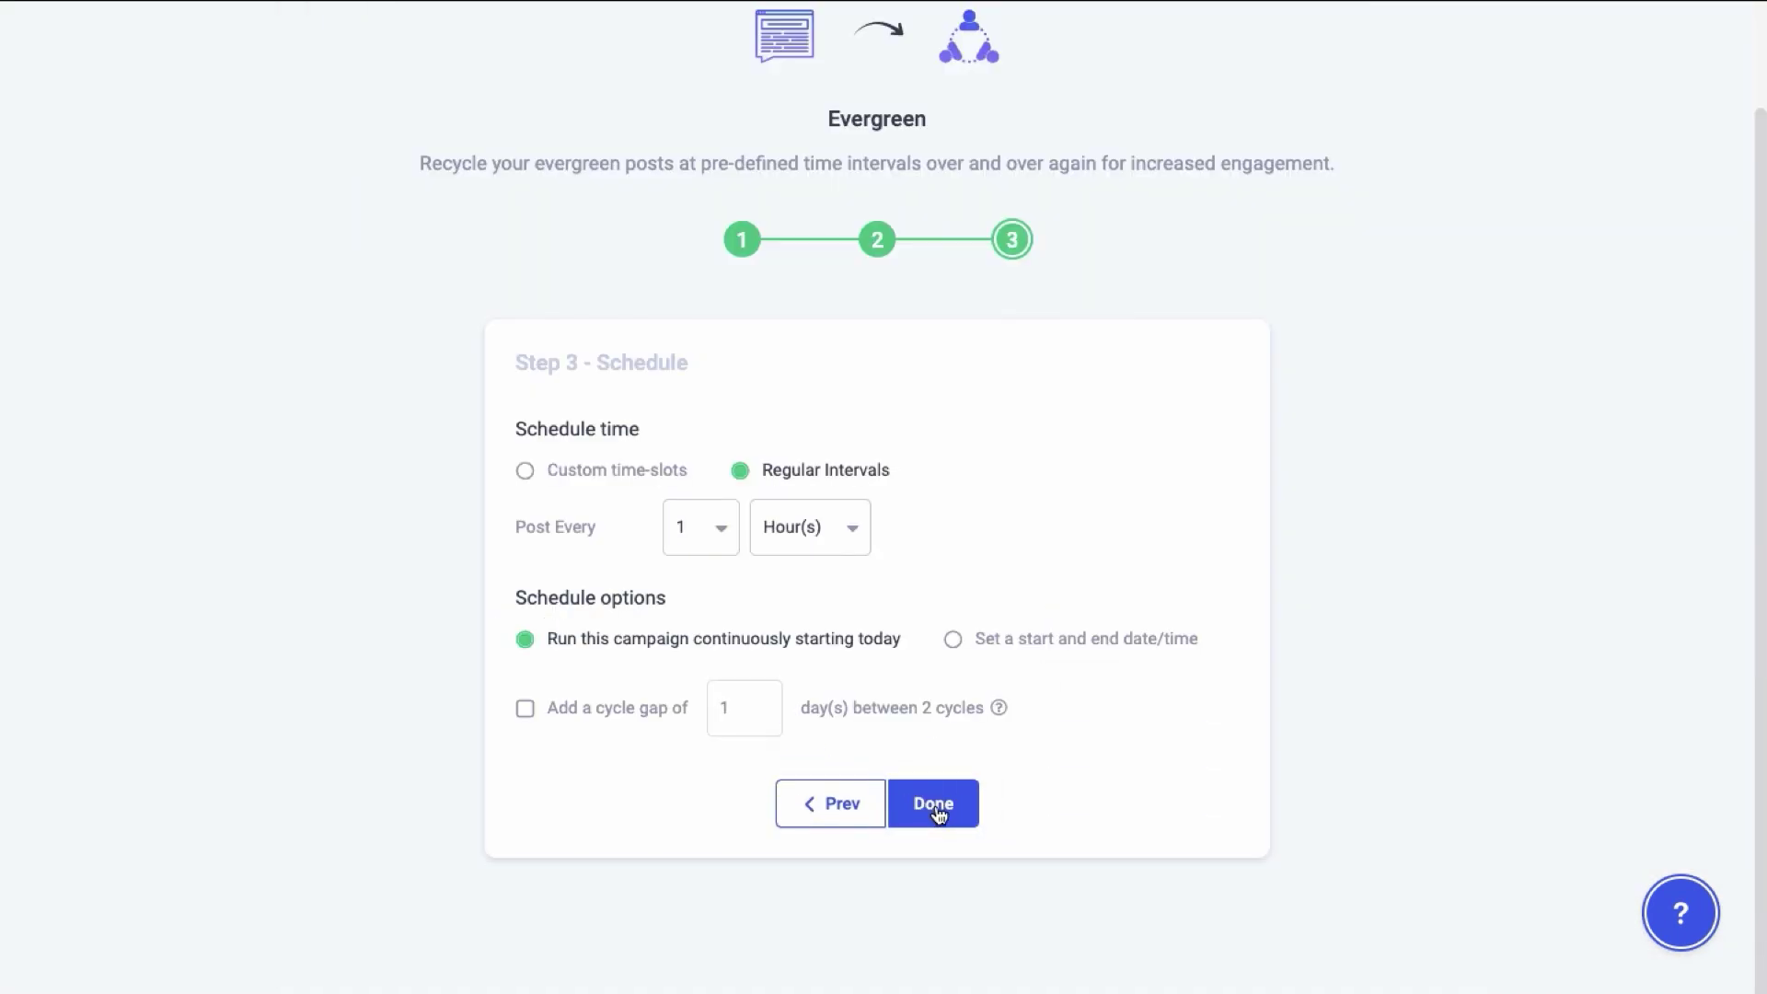
- Post at regular intervals every 10 hours, running between set start and end dates
{"action": "left_click", "coordinate": [525, 474]}
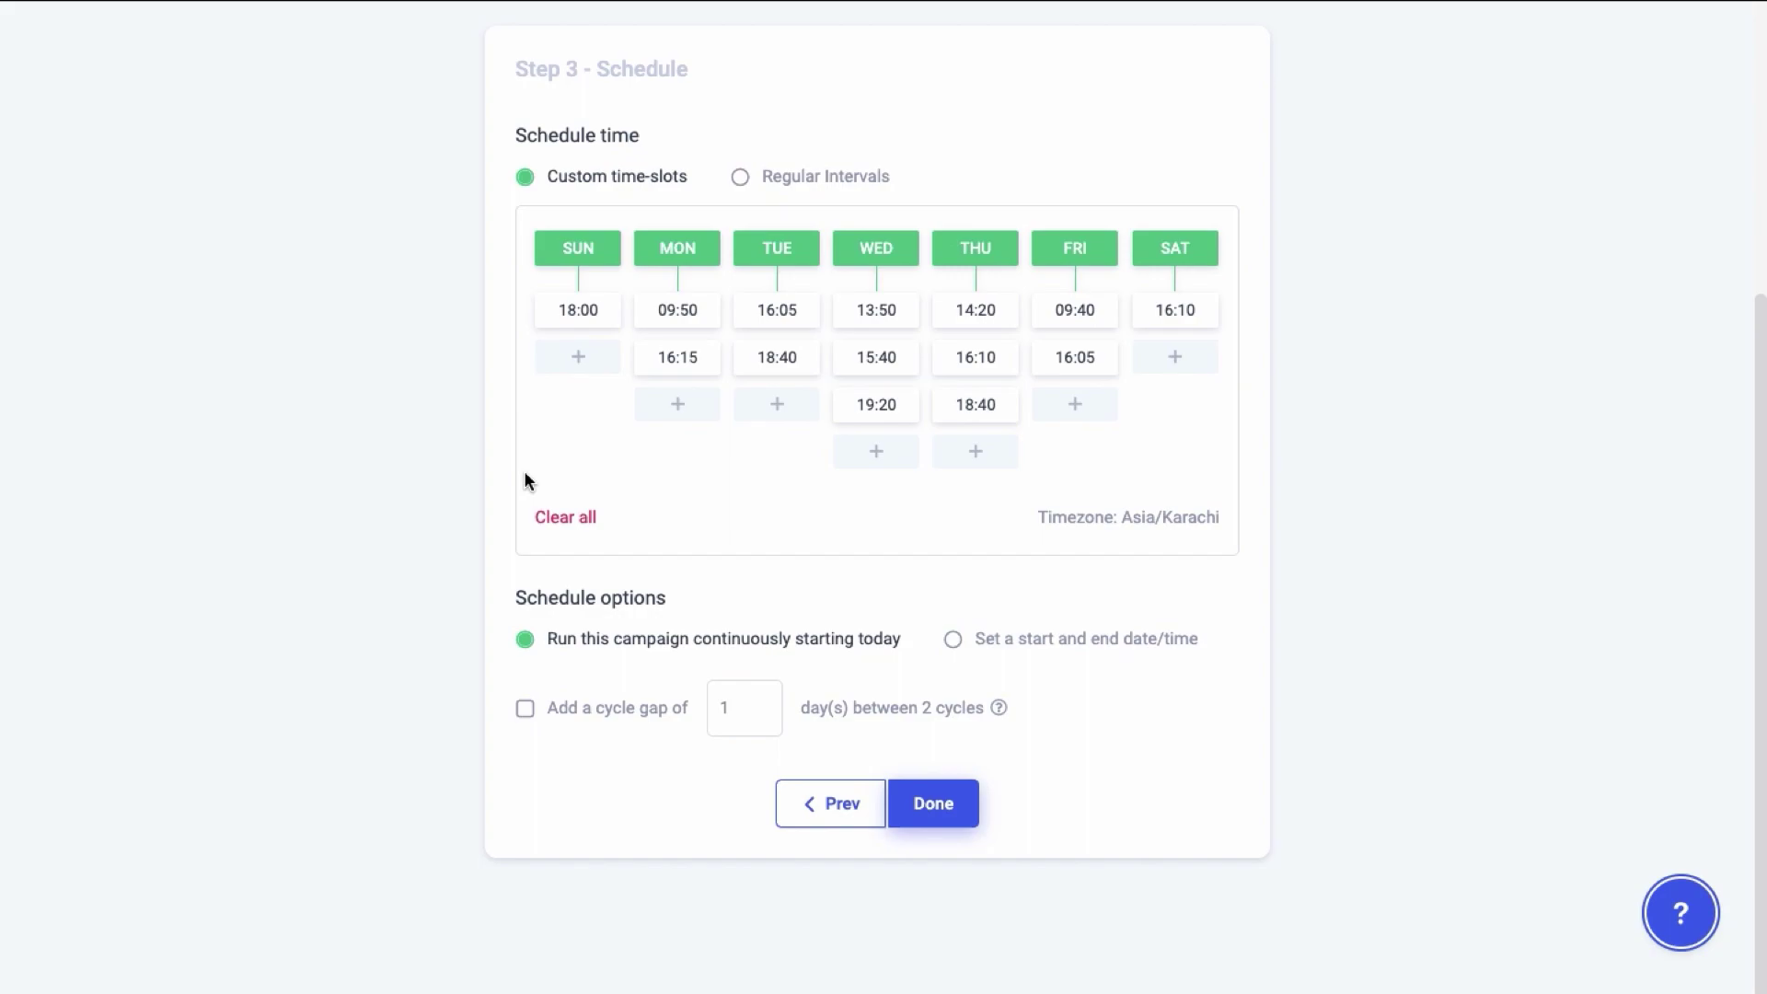
{"action": "left_click", "coordinate": [741, 177]}
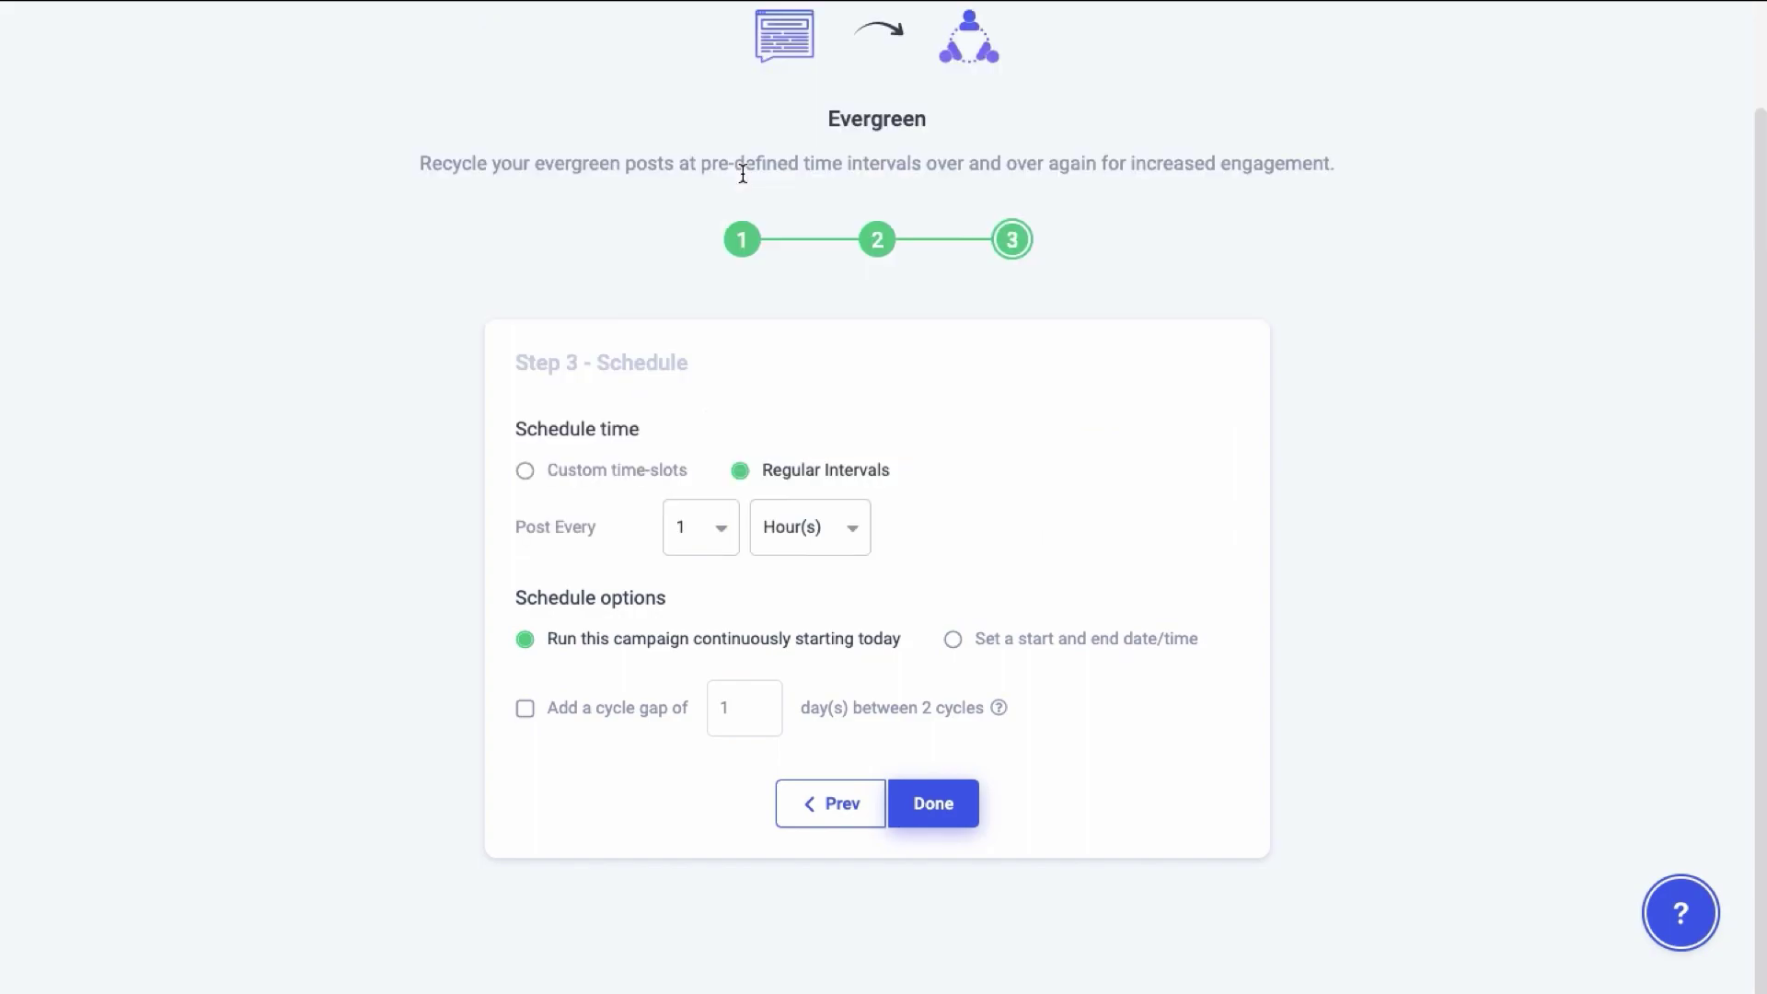
{"action": "left_click", "coordinate": [696, 530]}
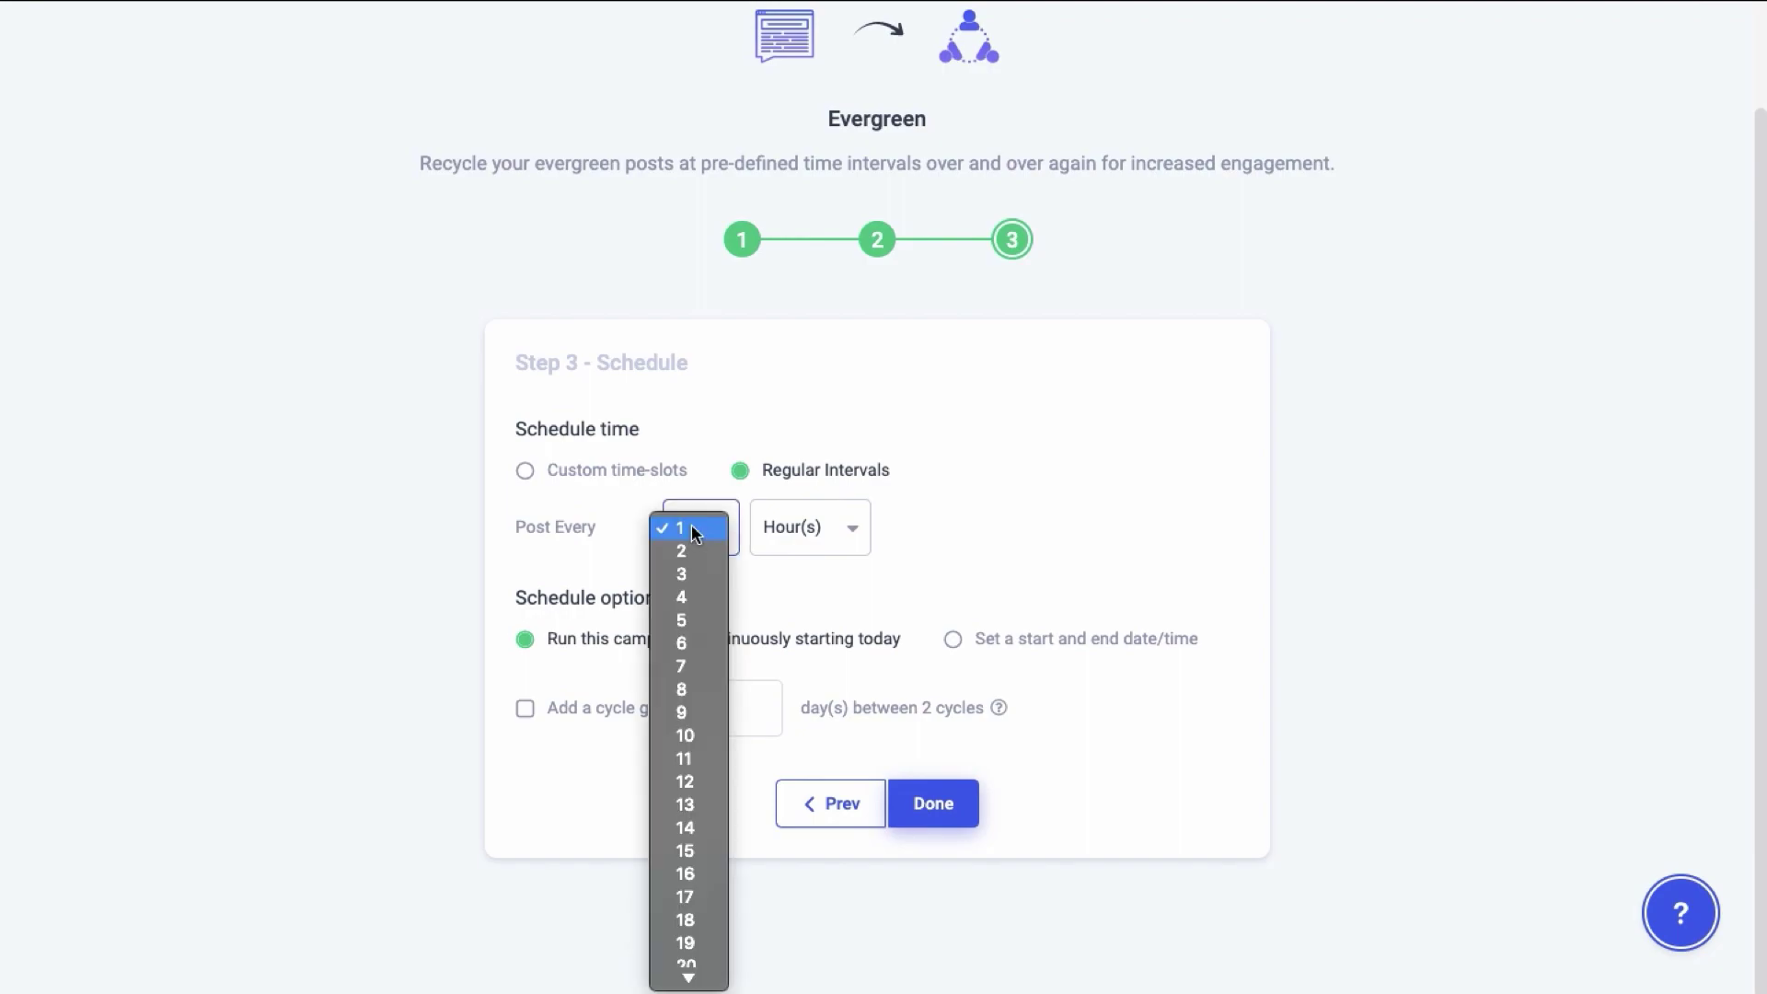
{"action": "left_click", "coordinate": [700, 734]}
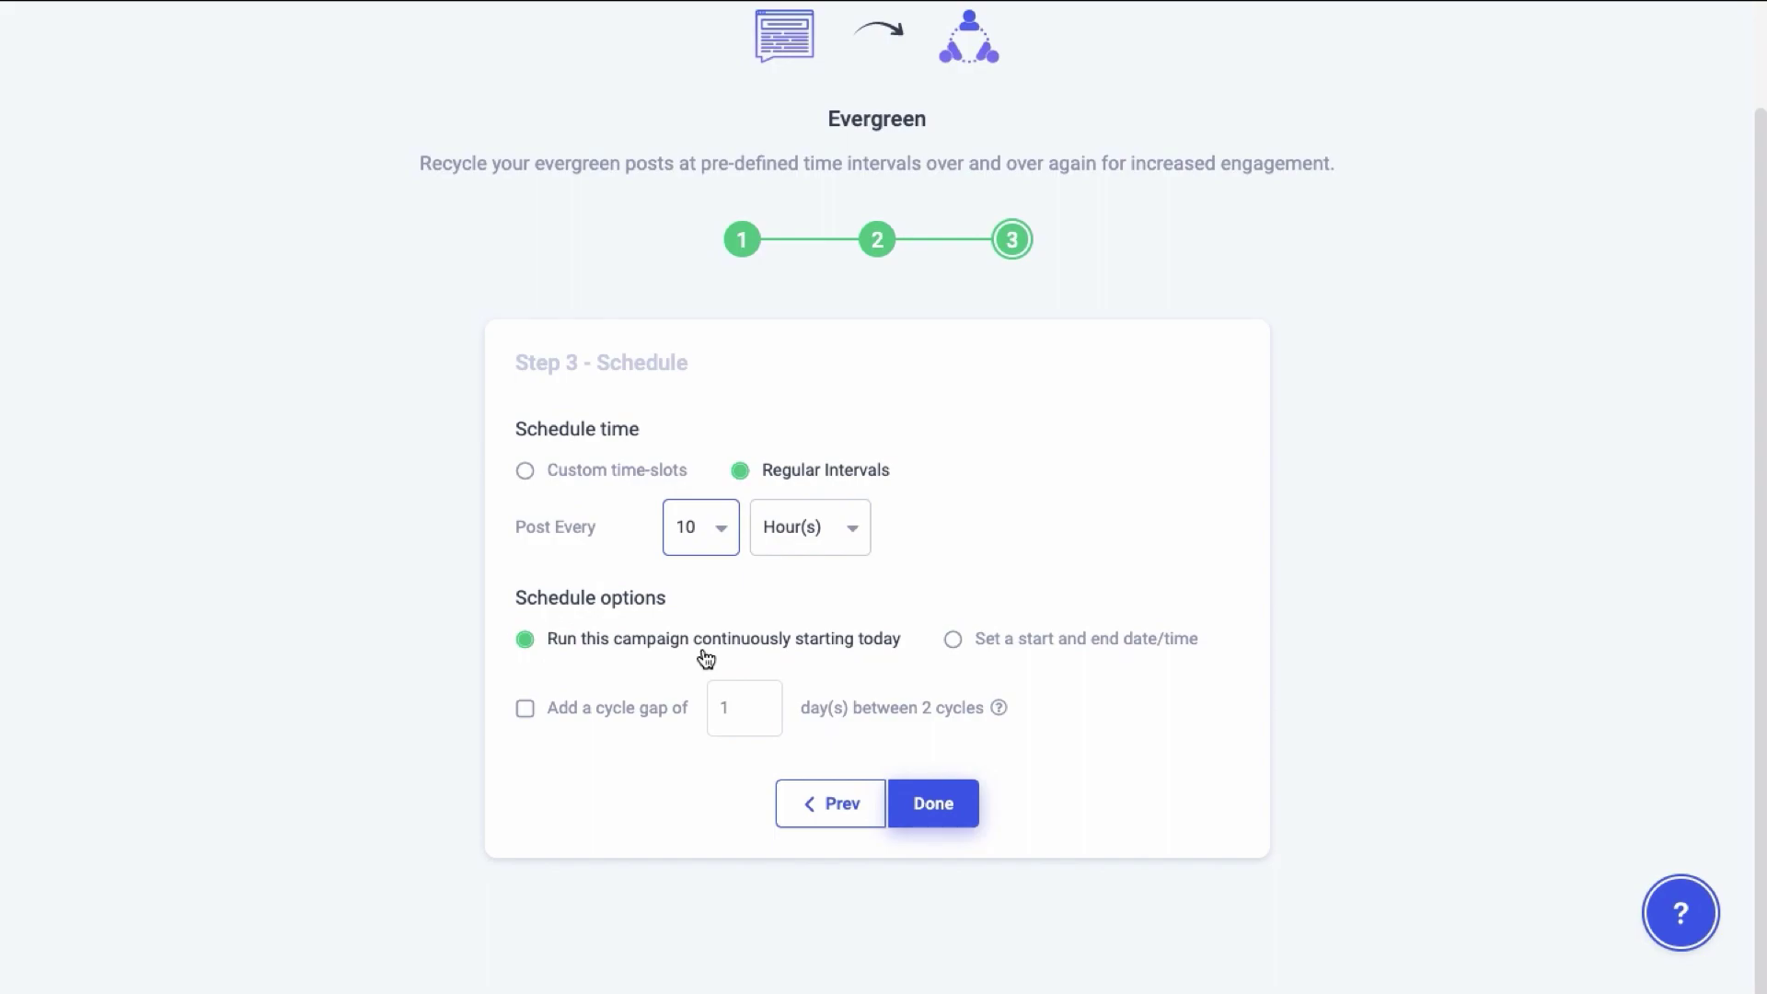
{"action": "left_click", "coordinate": [953, 641]}
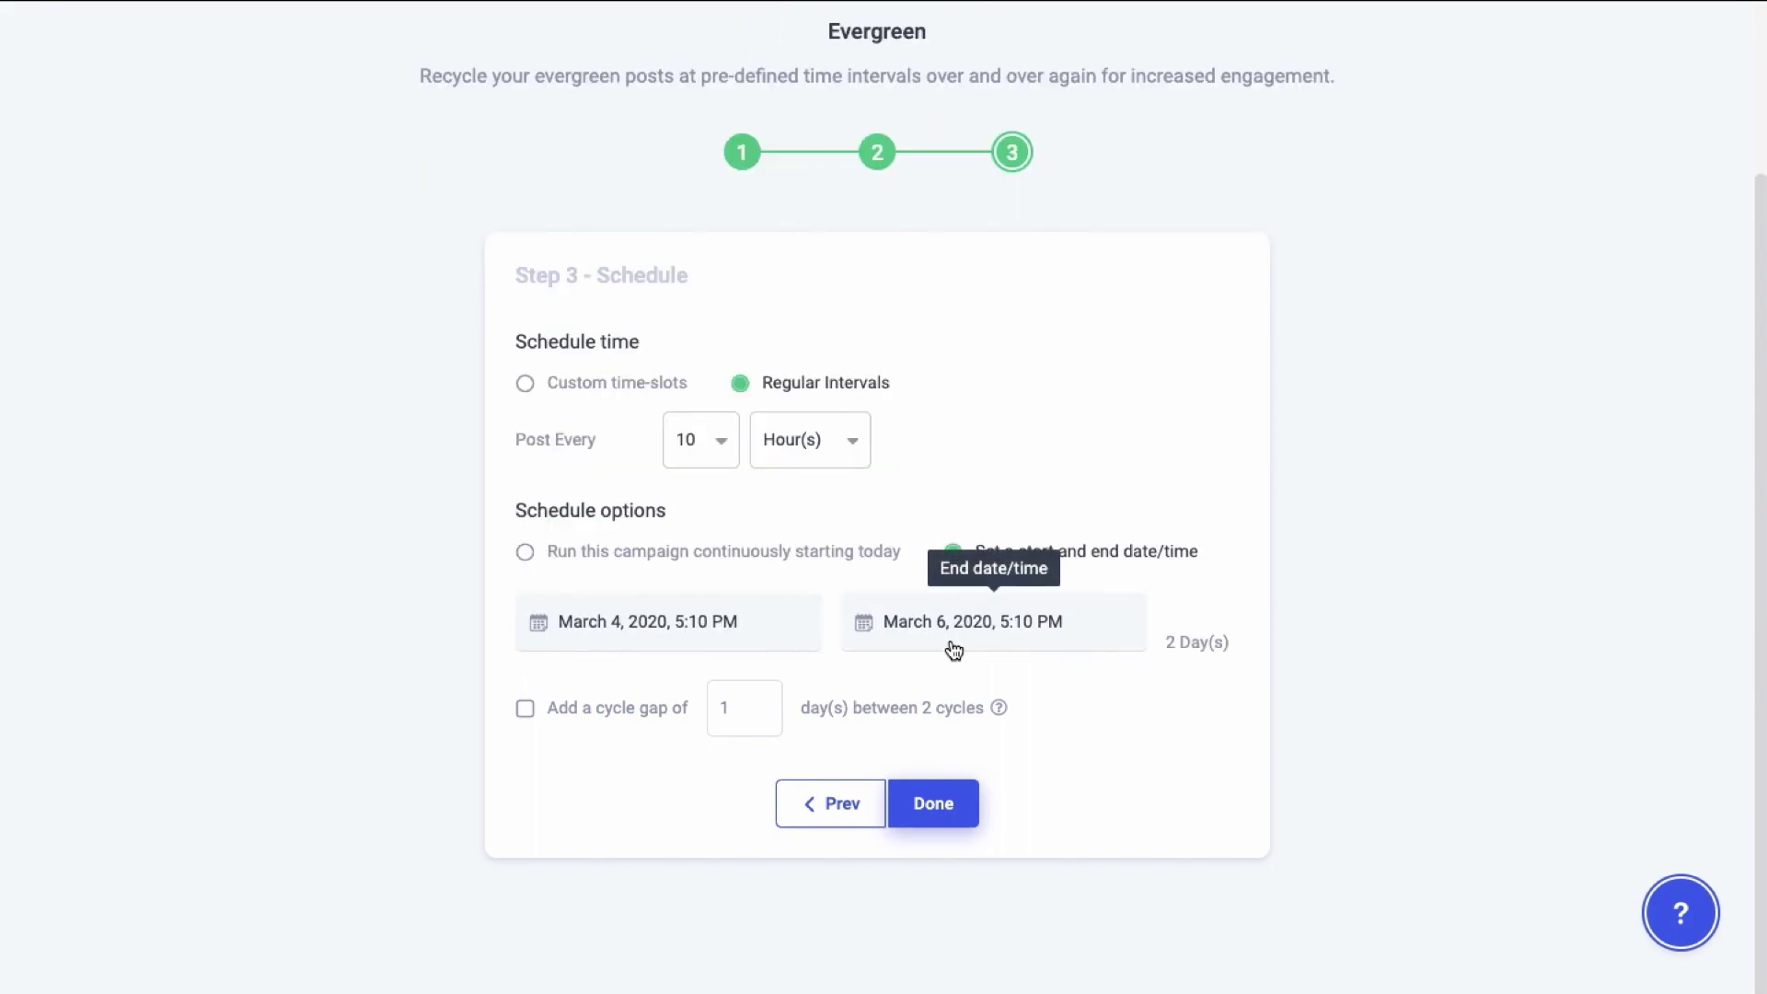
- Set the campaign end date to April 4, 2020 and add a 2-day cycle gap
{"action": "left_click", "coordinate": [1102, 647]}
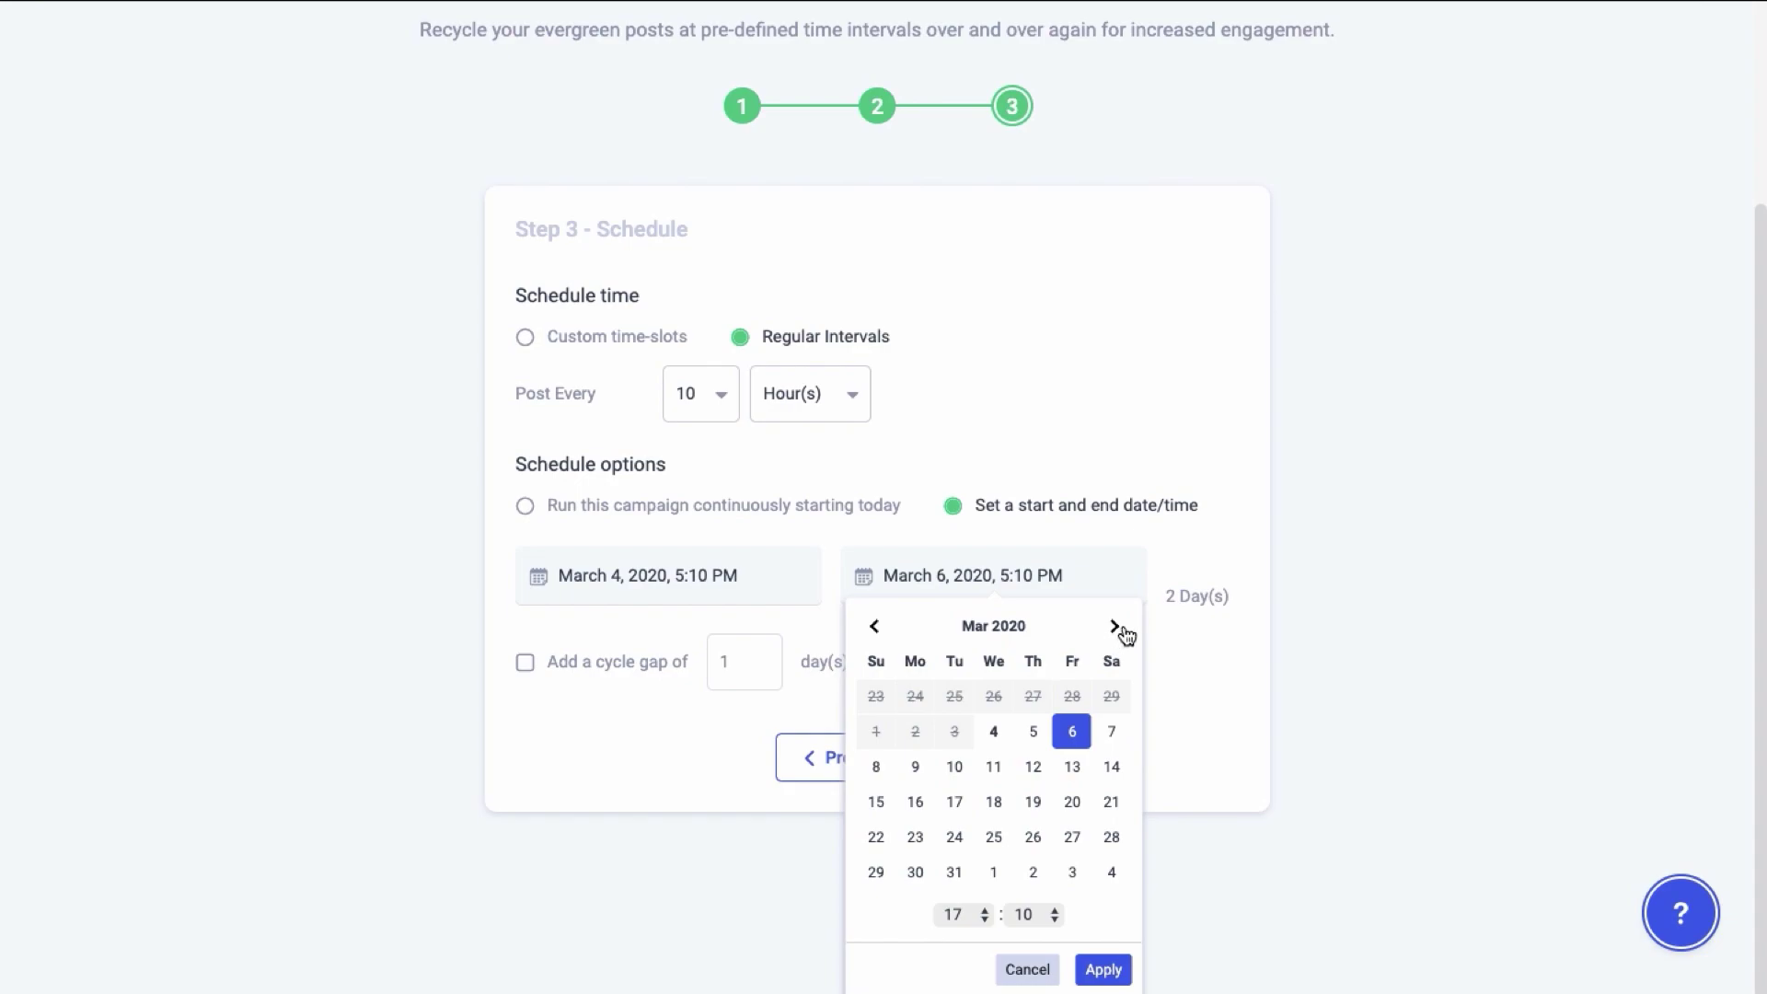
{"action": "left_click", "coordinate": [1118, 629]}
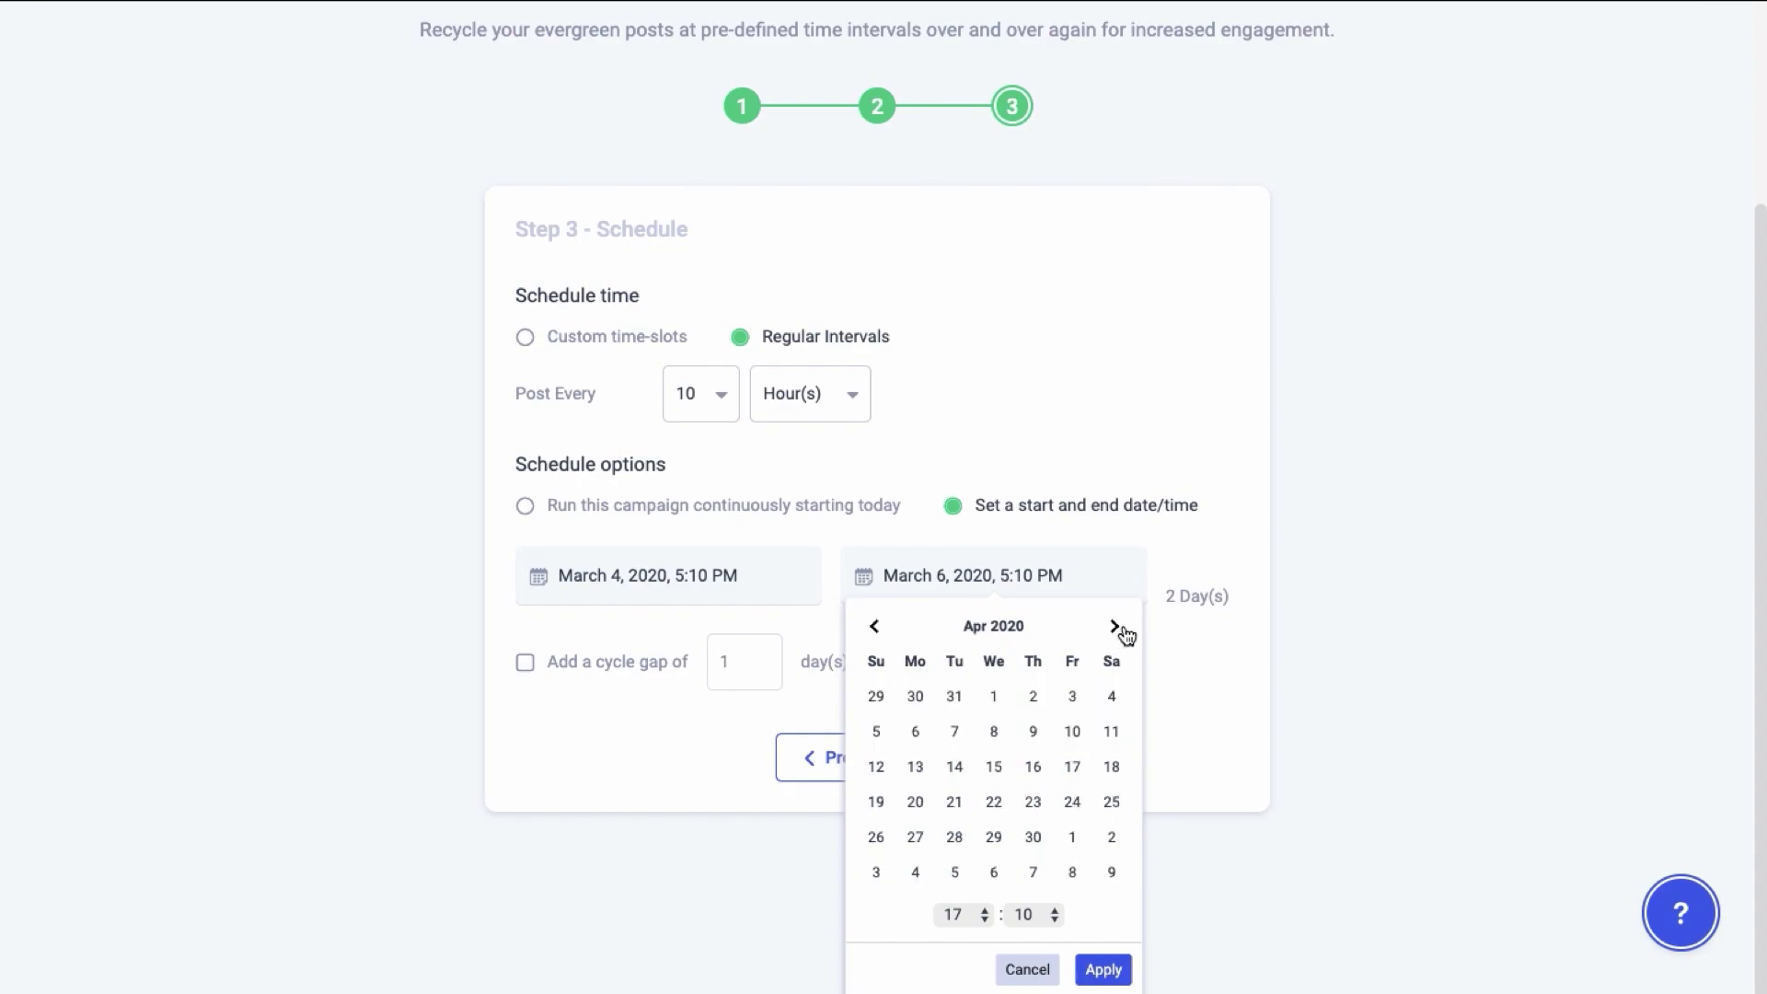
{"action": "left_click", "coordinate": [1112, 699]}
{"action": "left_click", "coordinate": [1102, 972]}
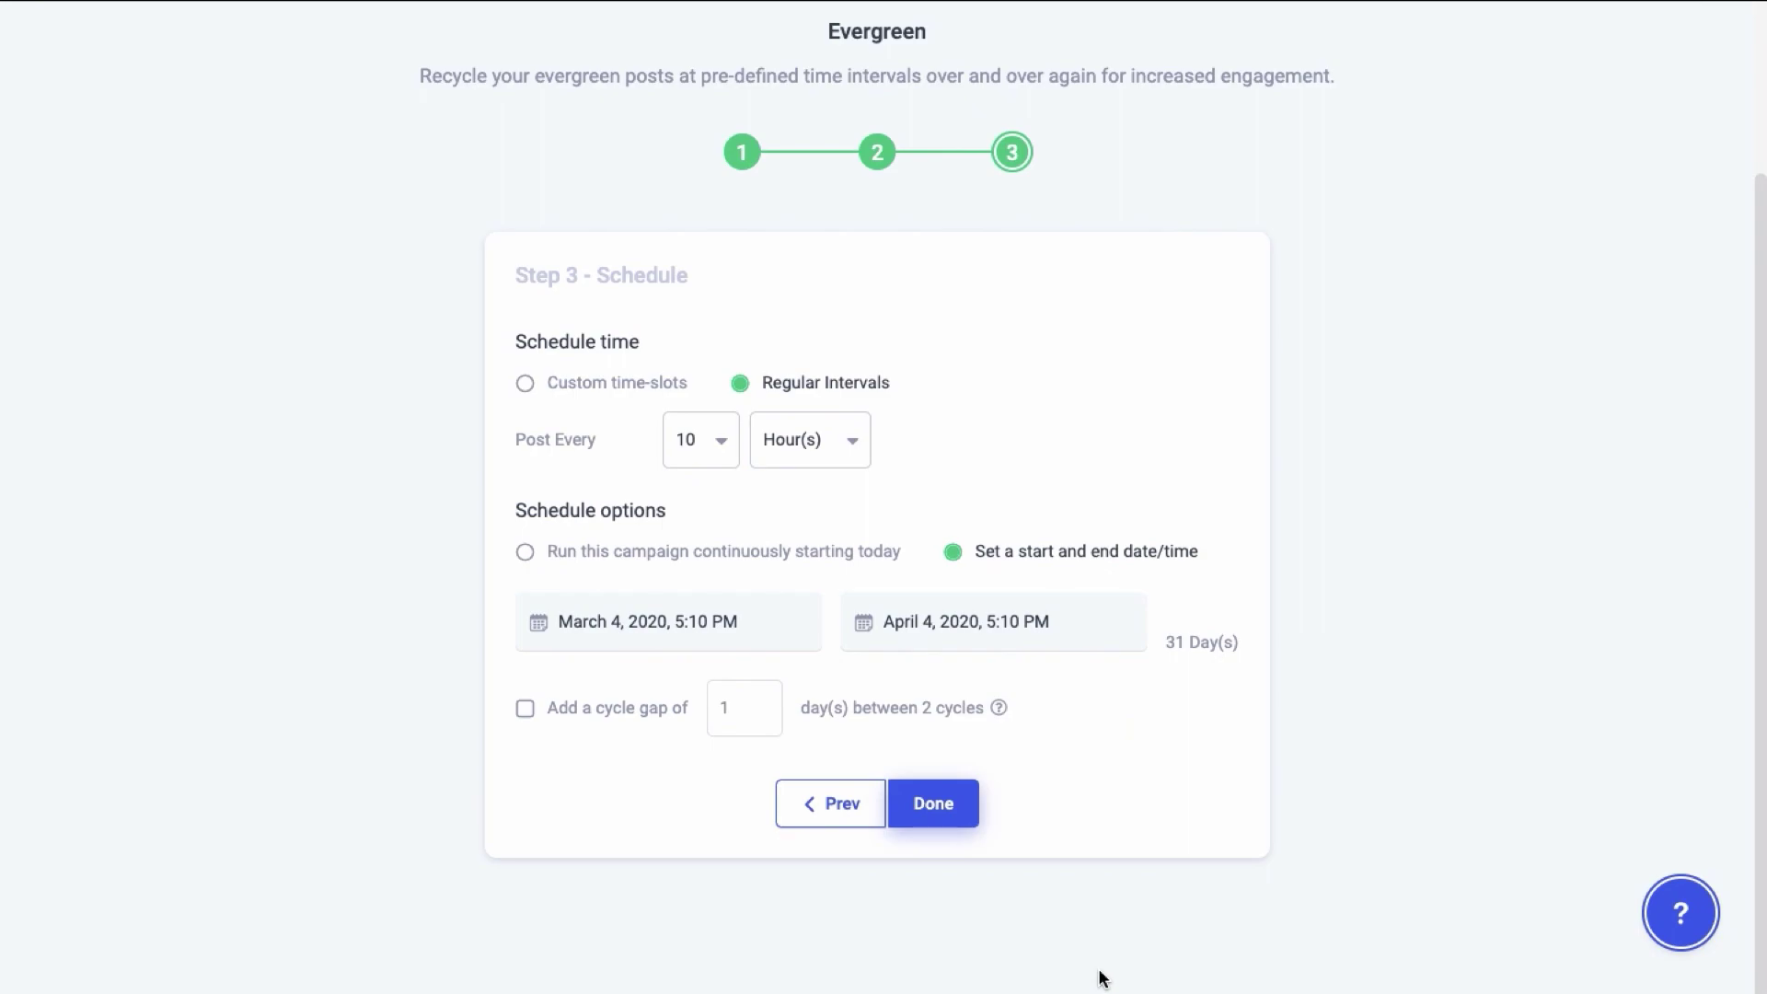
{"action": "left_click", "coordinate": [526, 710]}
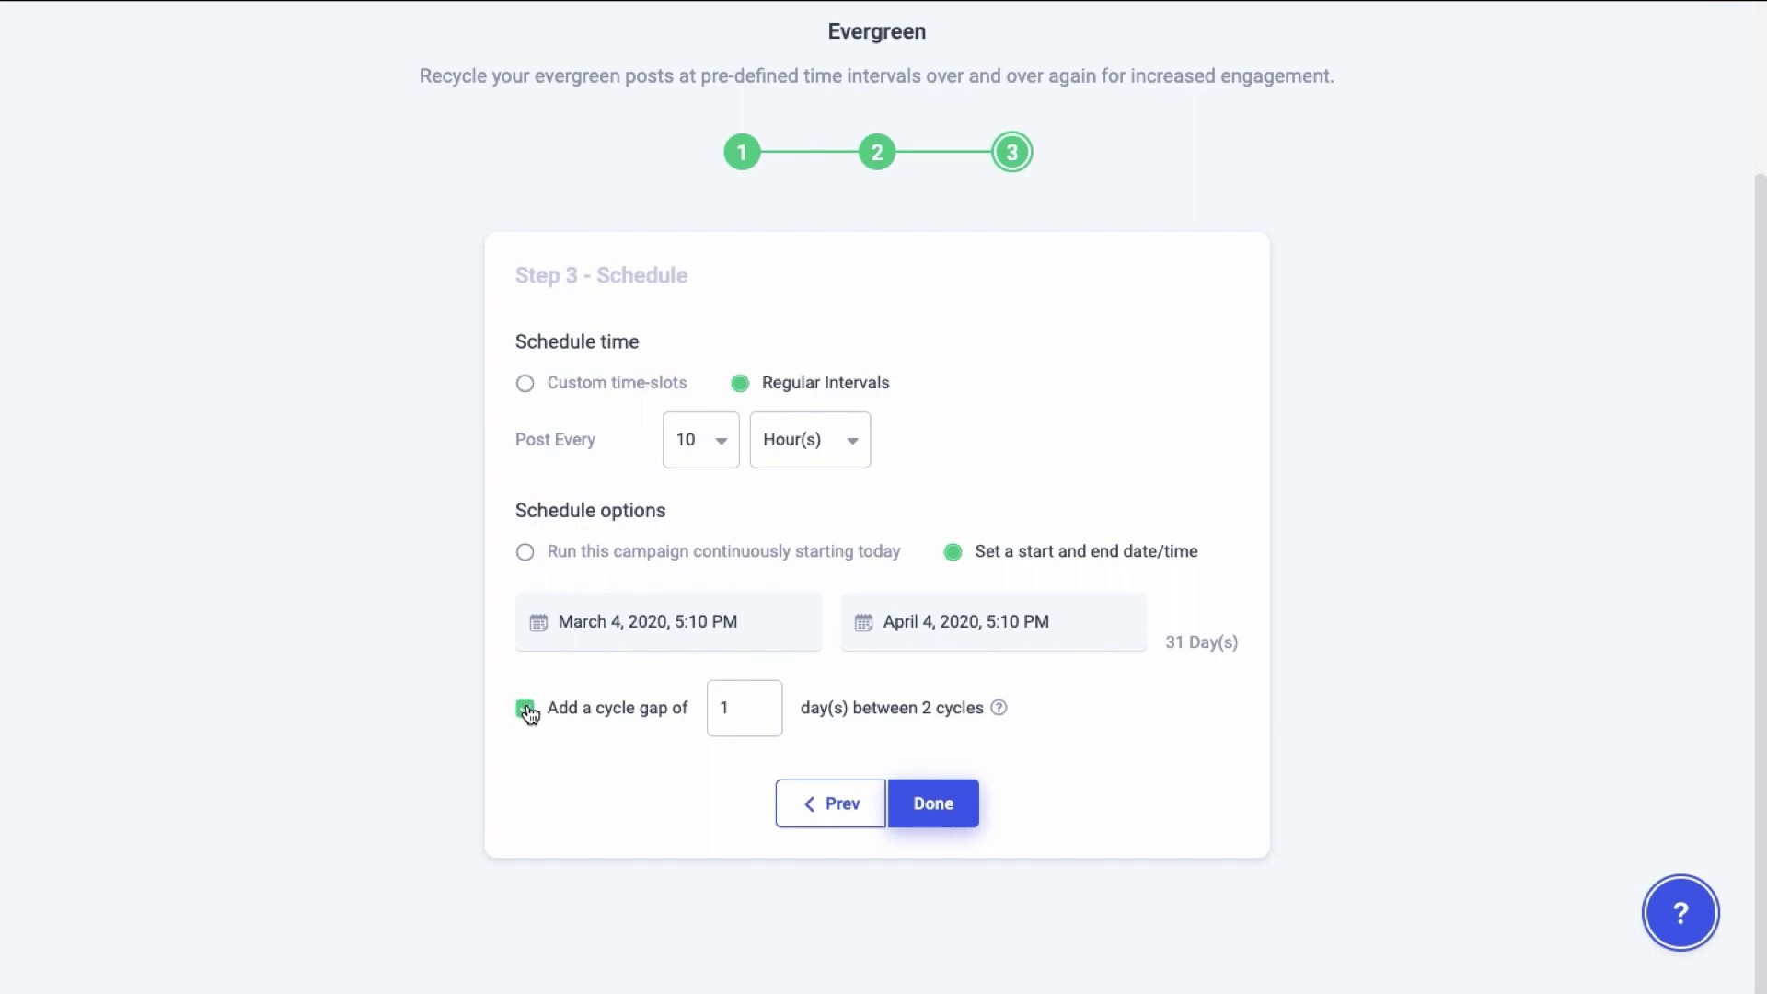
{"action": "left_click", "coordinate": [762, 705]}
- Save the campaign with Done and view its scheduled posts under Publish > Planner
{"action": "left_click", "coordinate": [935, 822]}
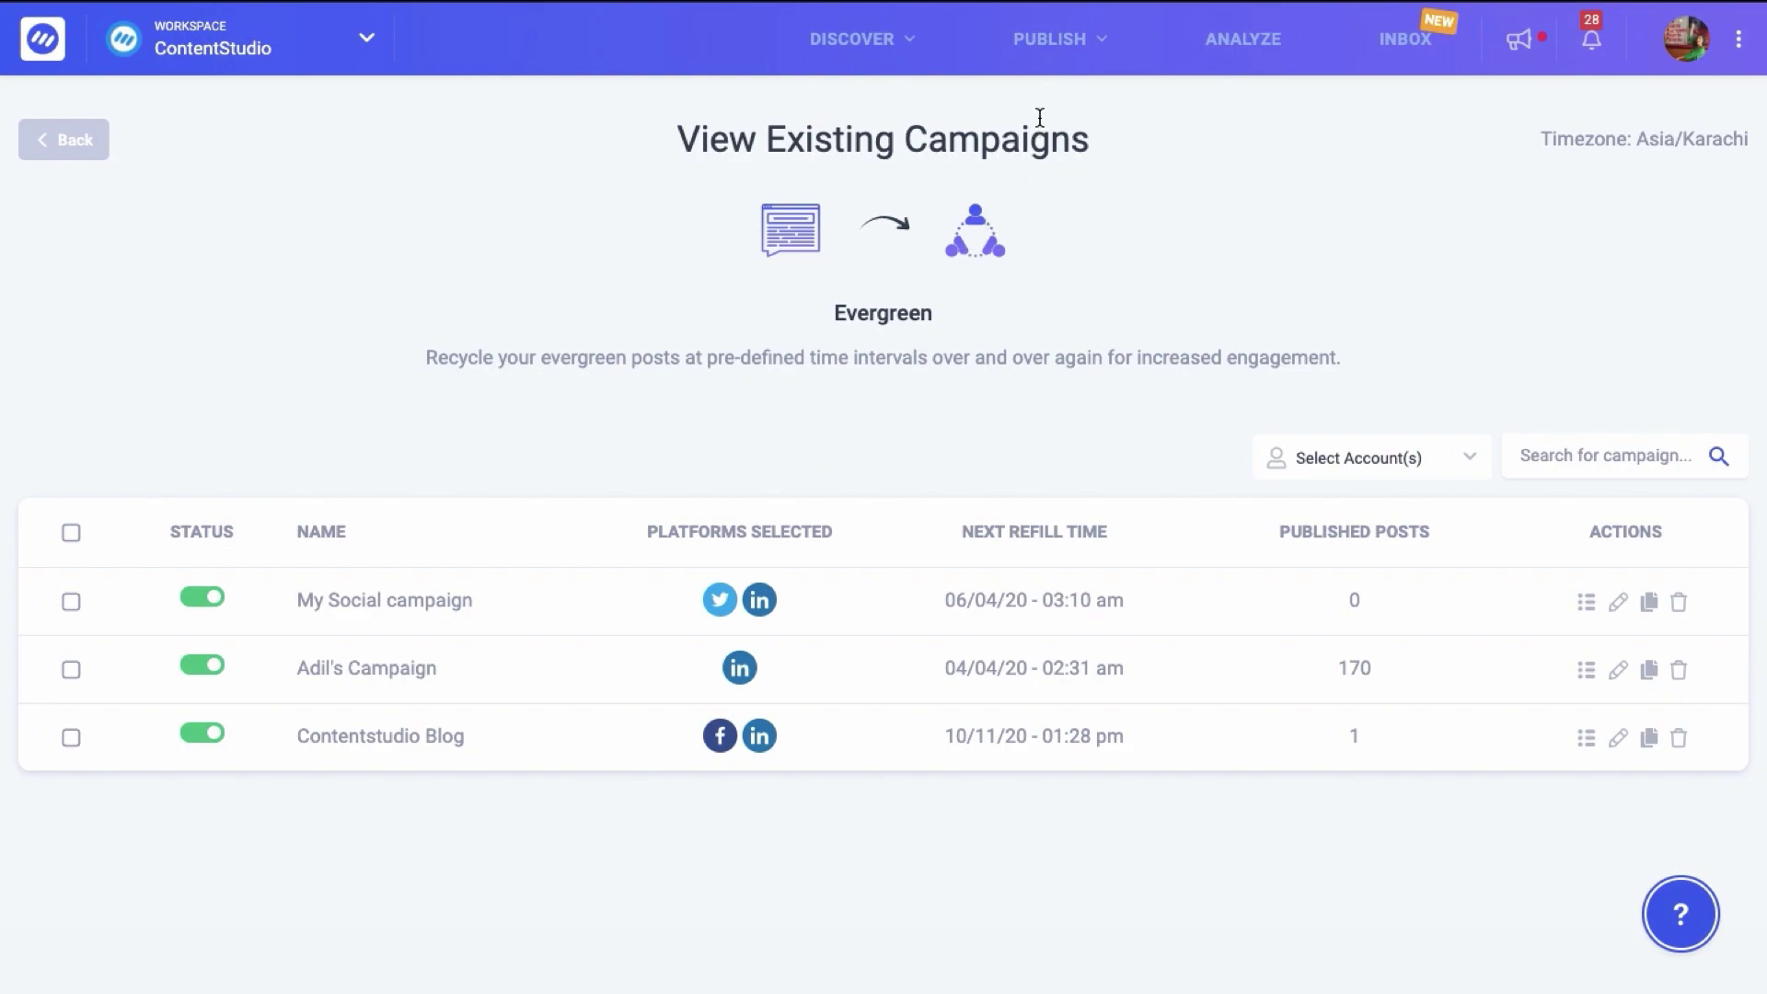
{"action": "mouse_move", "coordinate": [1050, 38]}
{"action": "left_click", "coordinate": [1070, 219]}
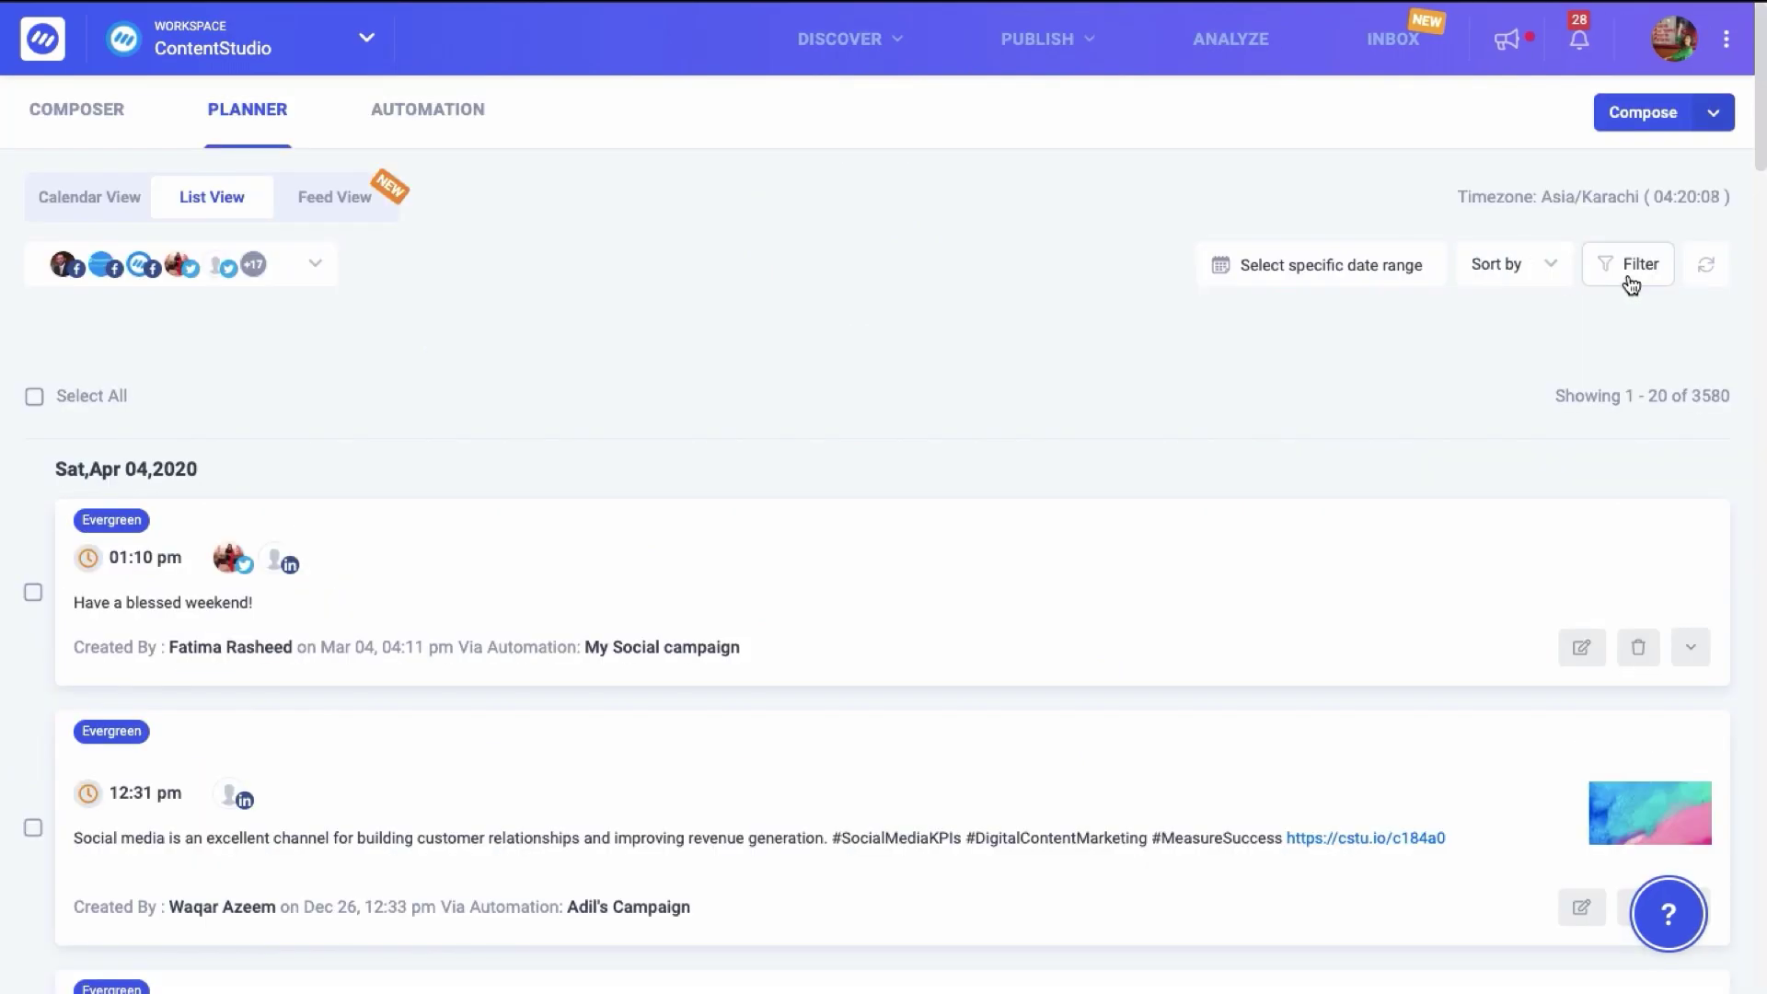
- Filter the Planner to Evergreen Automations Posts from only the two campaign accounts
{"action": "left_click", "coordinate": [1631, 276]}
{"action": "left_click", "coordinate": [1716, 306]}
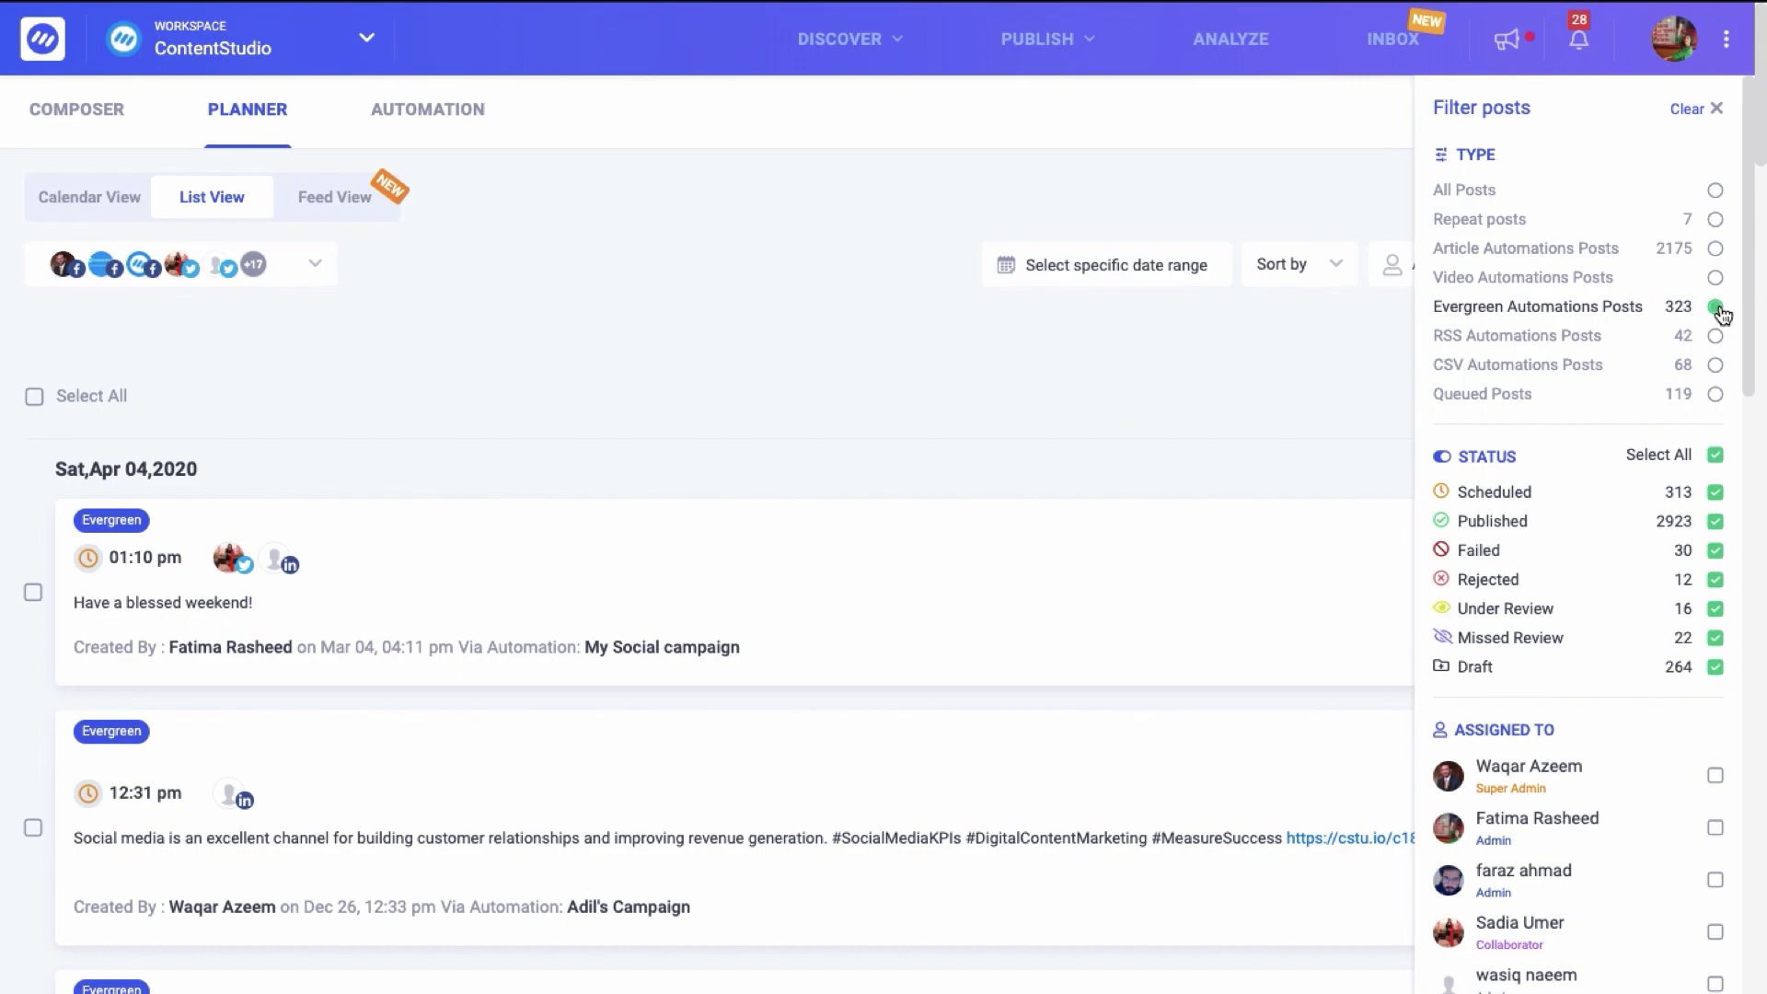
{"action": "left_click", "coordinate": [311, 266]}
{"action": "left_click", "coordinate": [347, 426]}
{"action": "scroll", "coordinate": [325, 559], "scroll_direction": "down", "scroll_amount": 5}
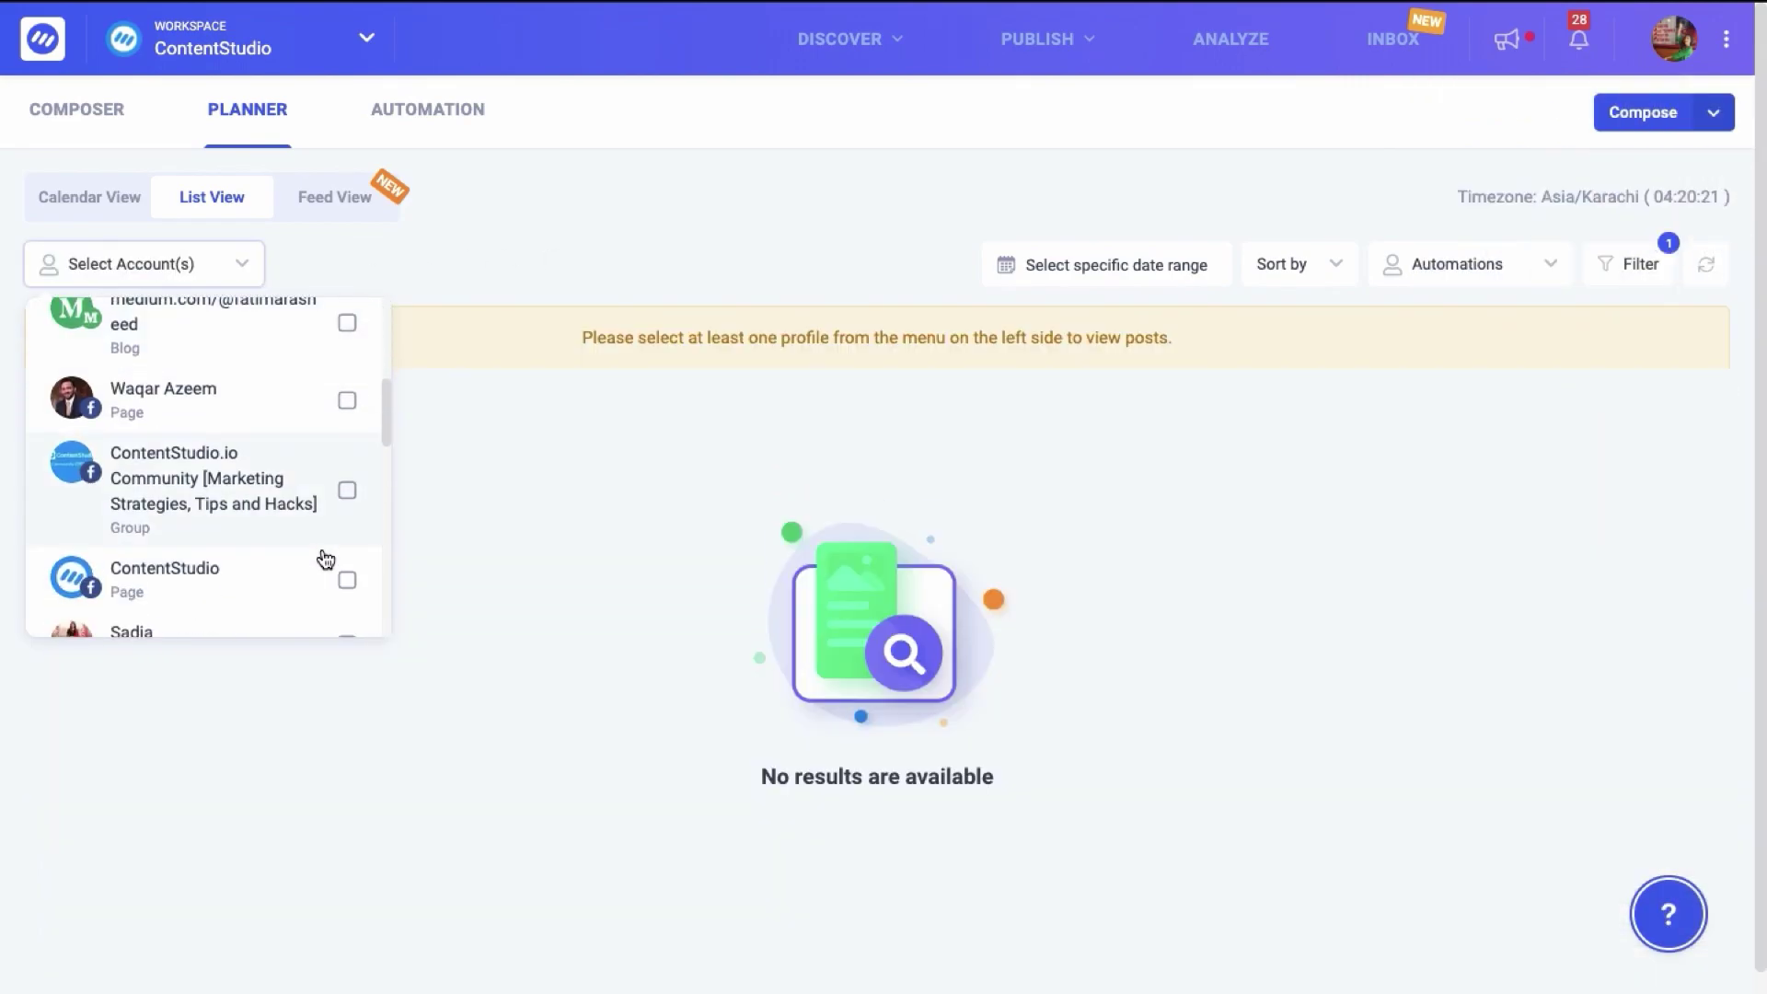
{"action": "left_click", "coordinate": [347, 426]}
{"action": "left_click", "coordinate": [347, 619]}
{"action": "left_click", "coordinate": [577, 245]}
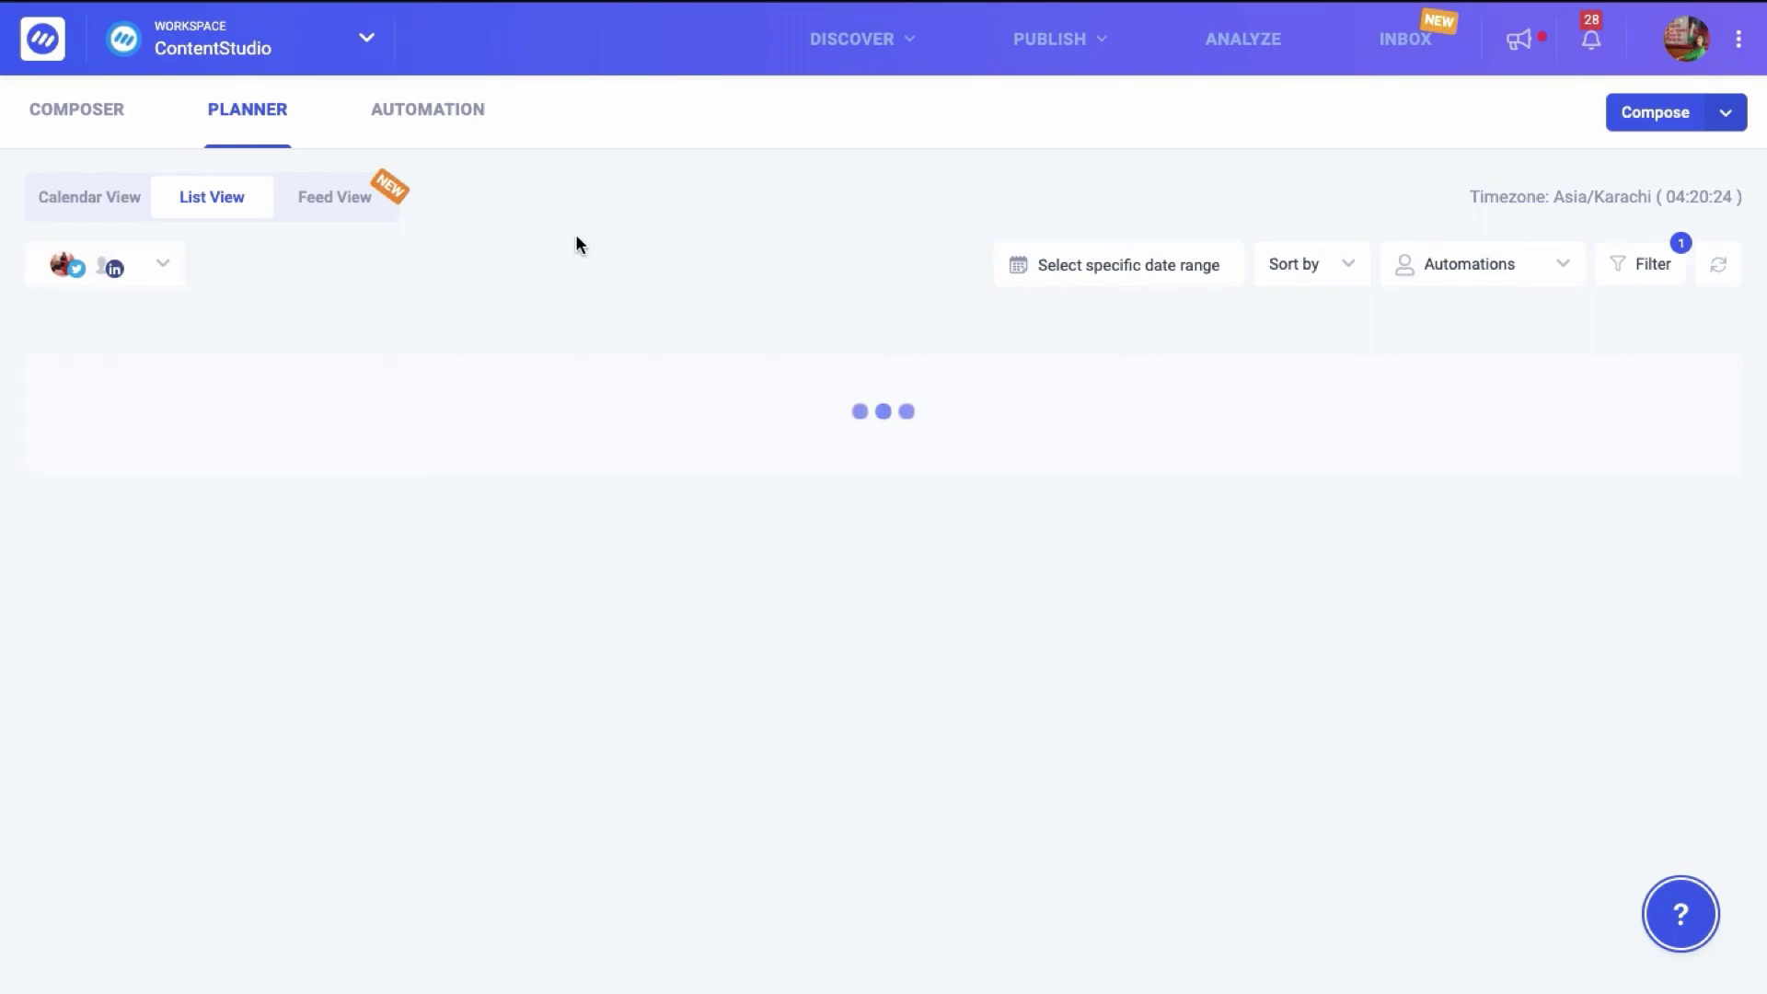
{"action": "scroll", "coordinate": [858, 629], "scroll_direction": "down", "scroll_amount": 4}
{"action": "scroll", "coordinate": [858, 630], "scroll_direction": "down", "scroll_amount": 13}
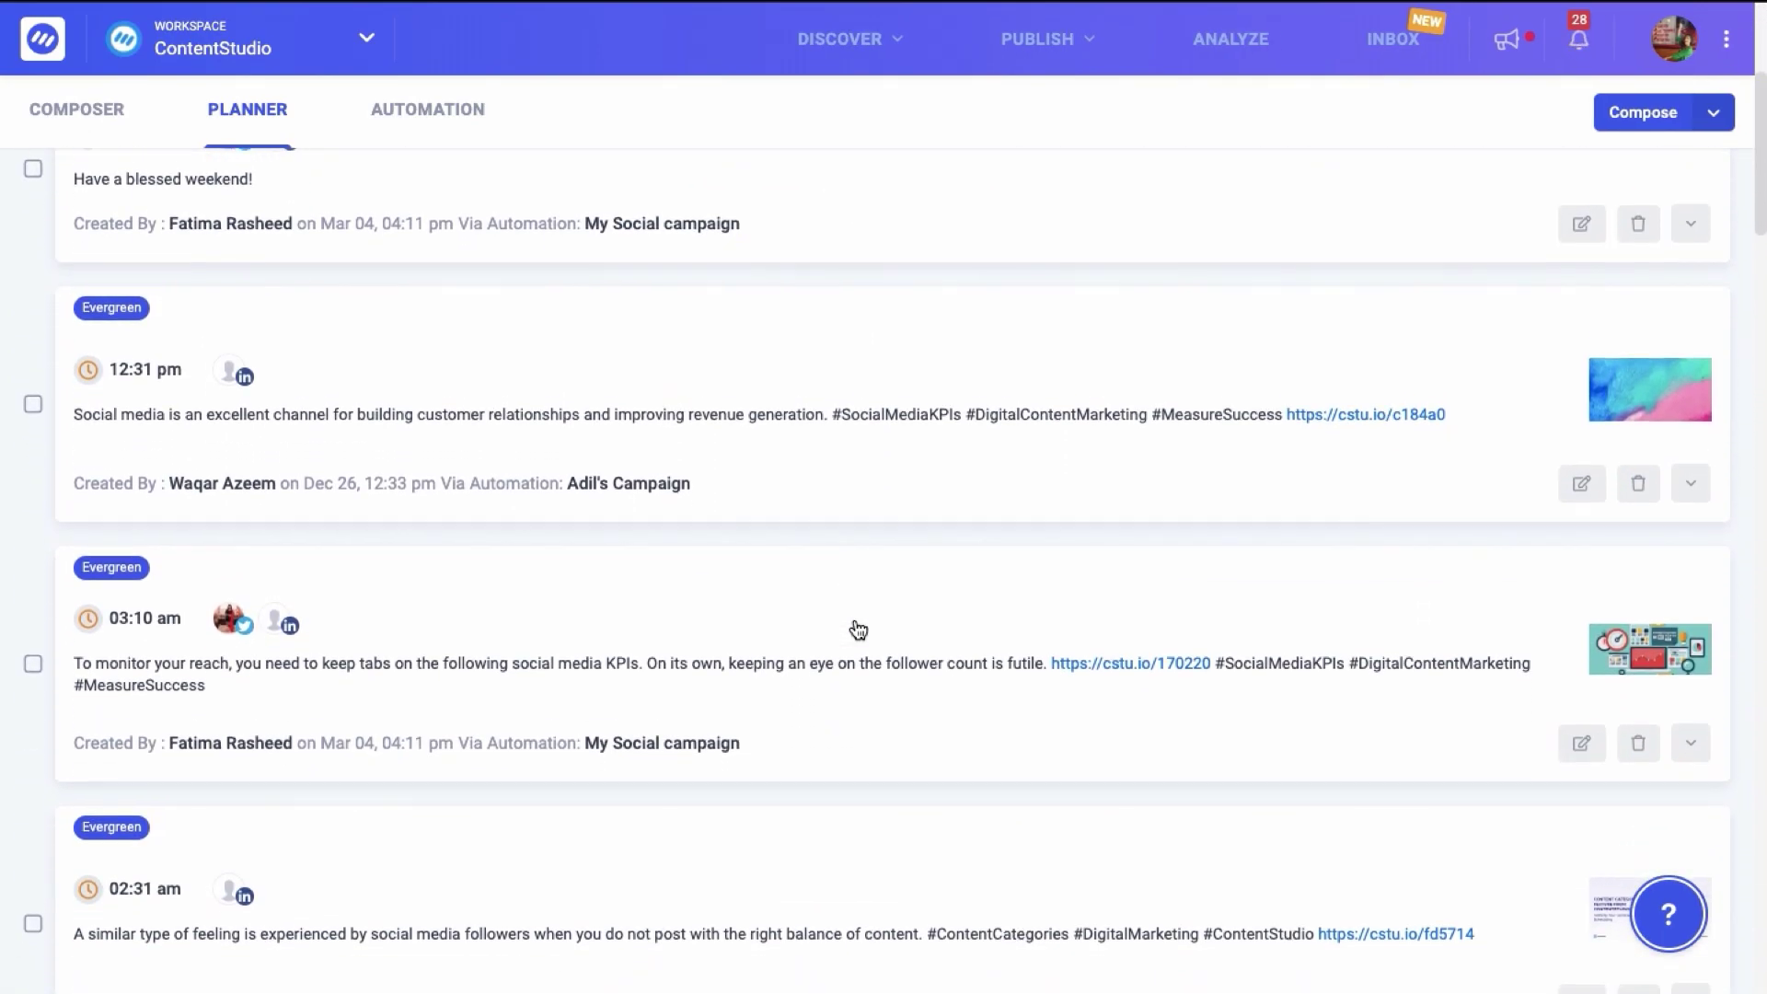